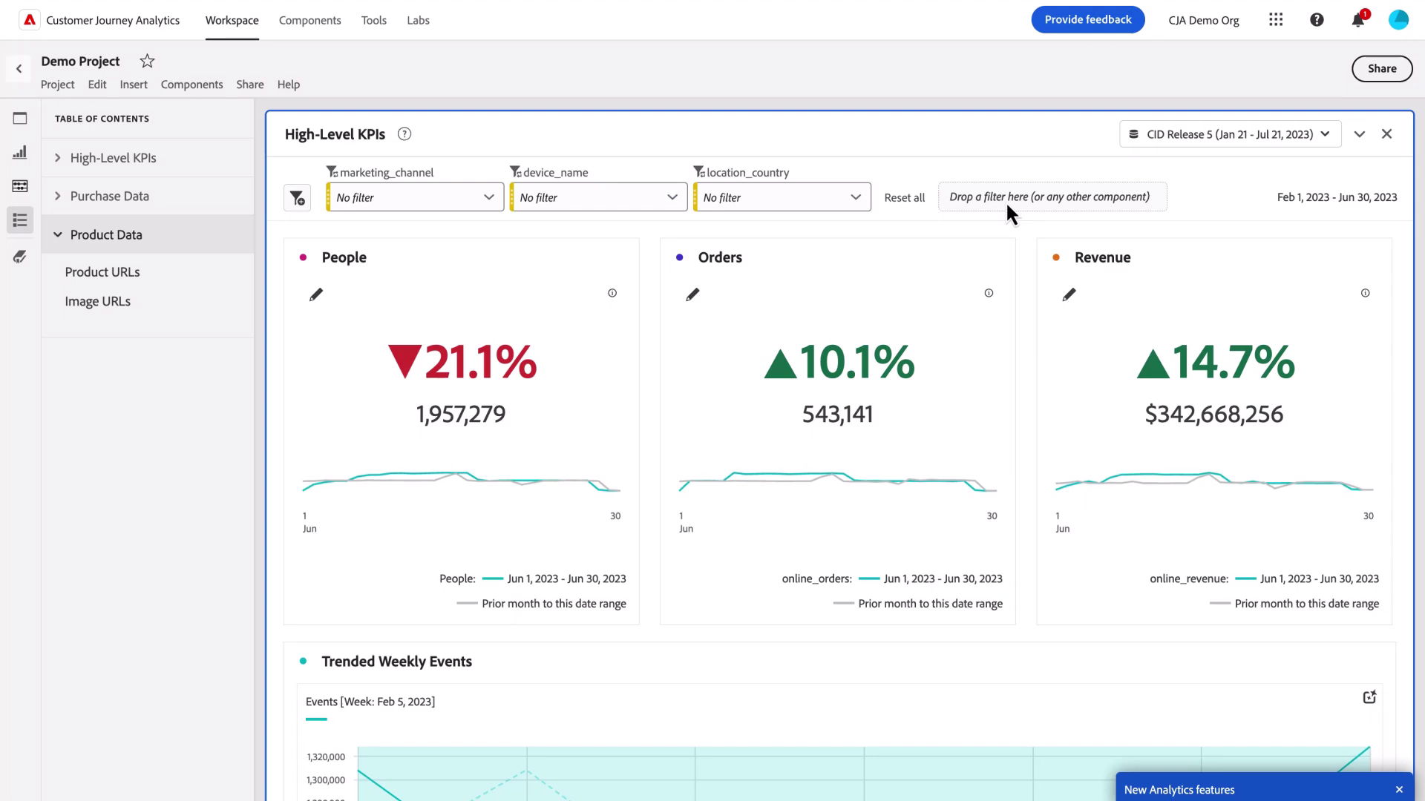
Jump to the Product URLs freeform table using the Table of Contents
click(212, 276)
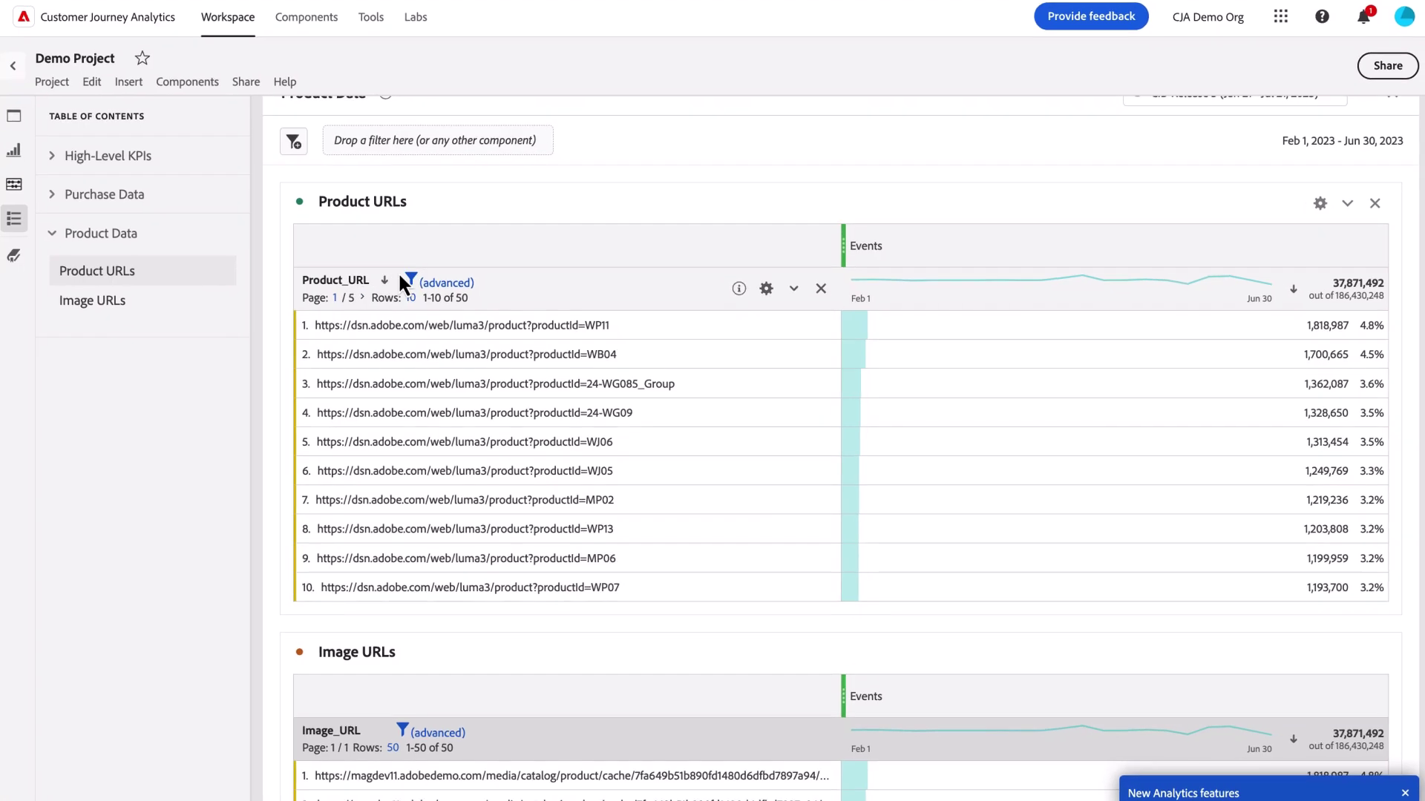
scroll(219, 286, down, 2)
scroll(219, 286, down, 2)
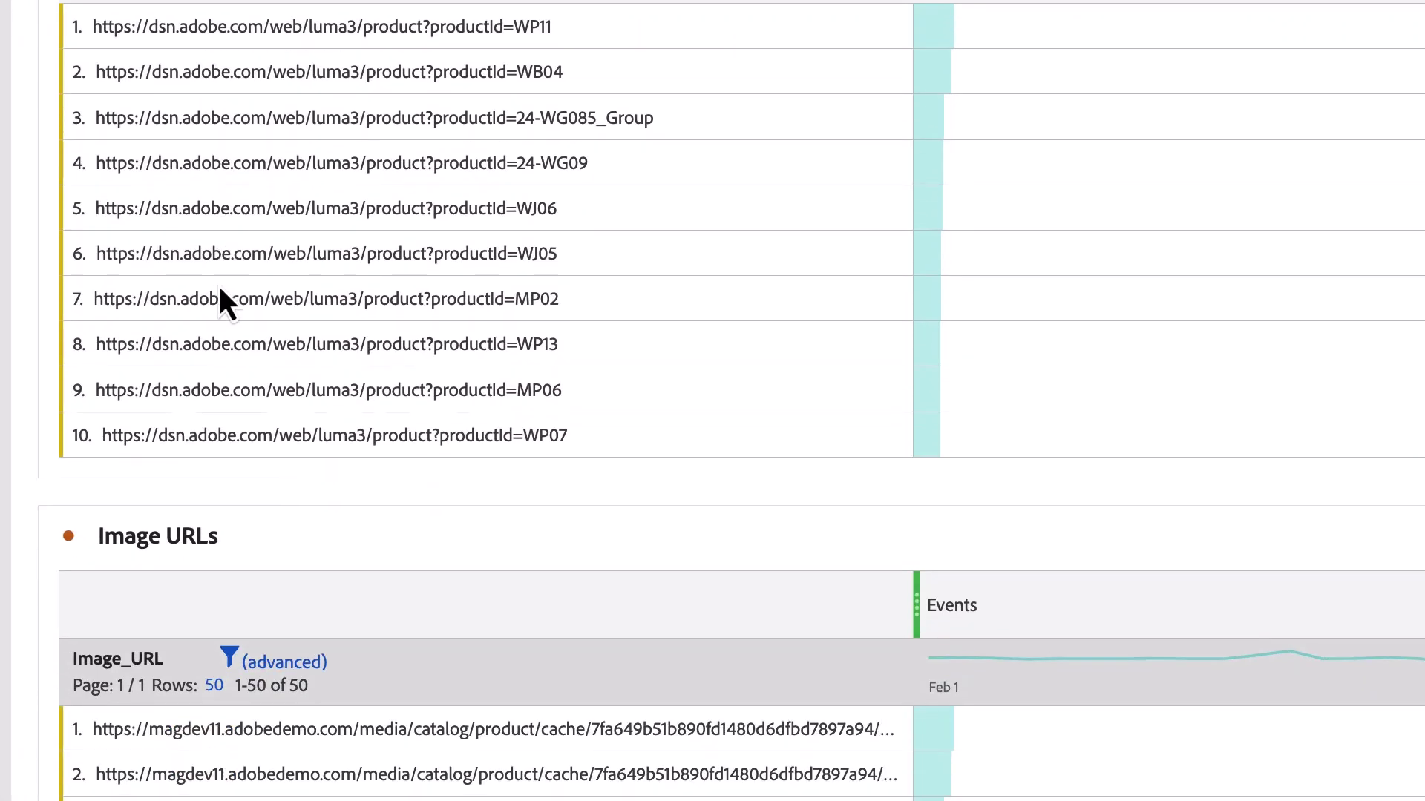
scroll(219, 286, up, 3)
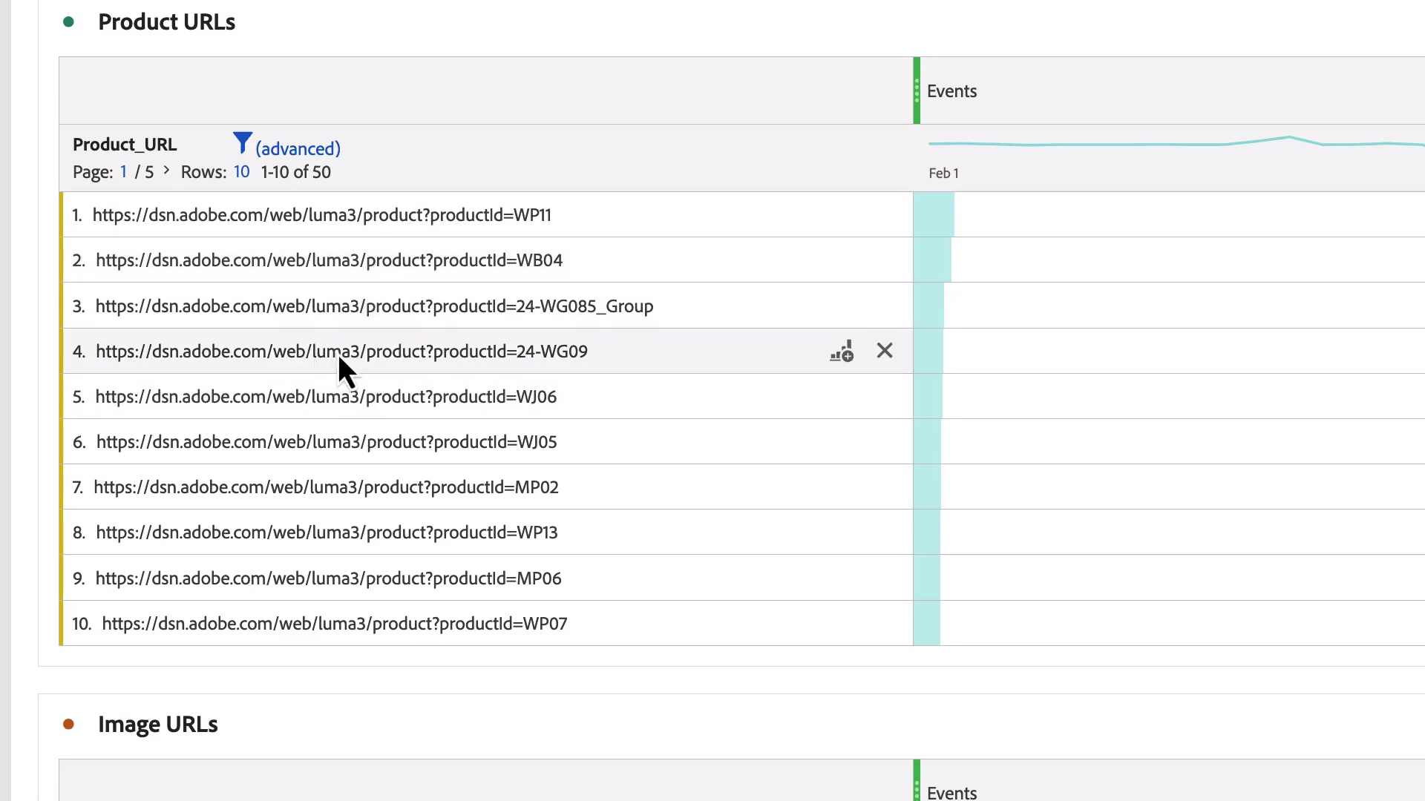
mouse_move(374, 307)
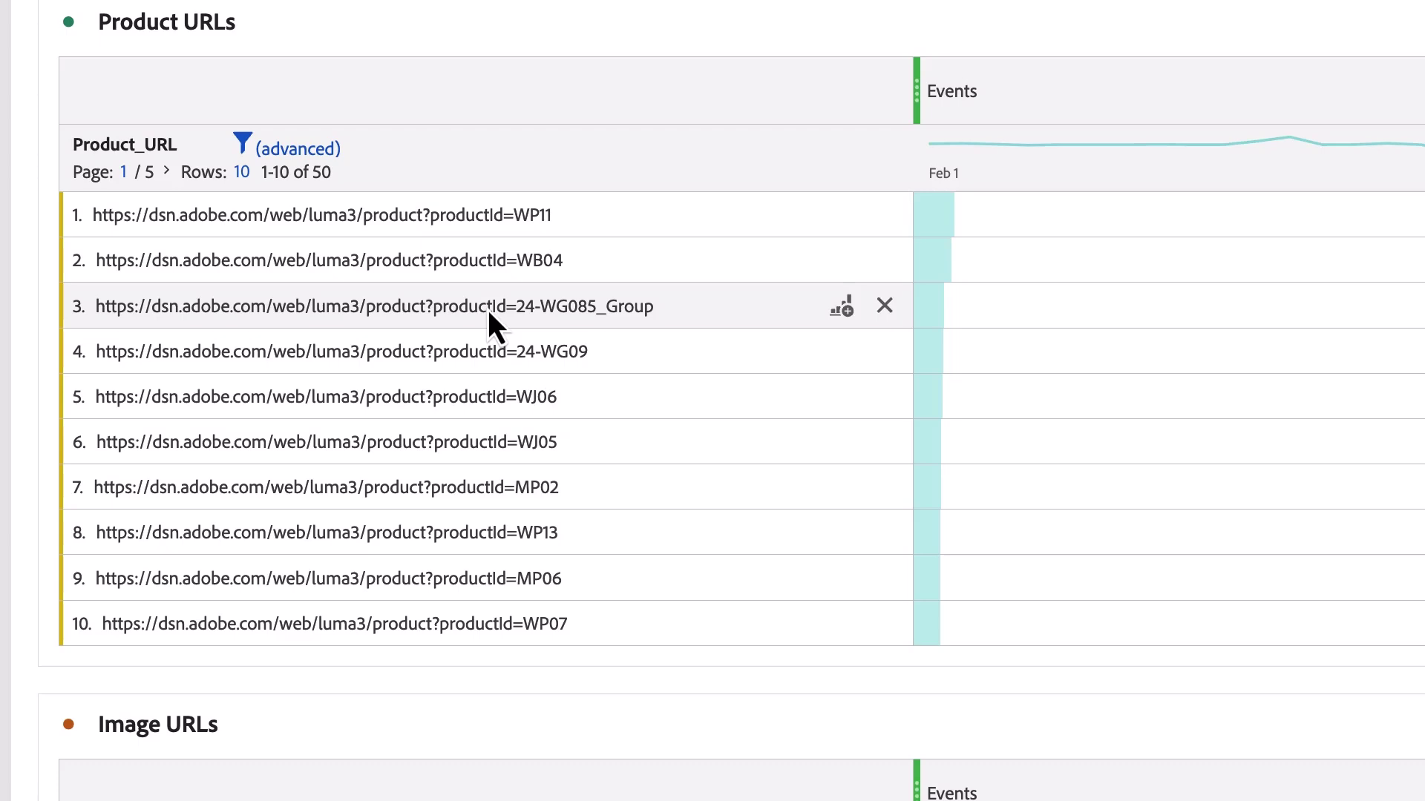
Link the 24-WG085_Group URL to its own address and follow it to the yoga straps page
right_click(487, 310)
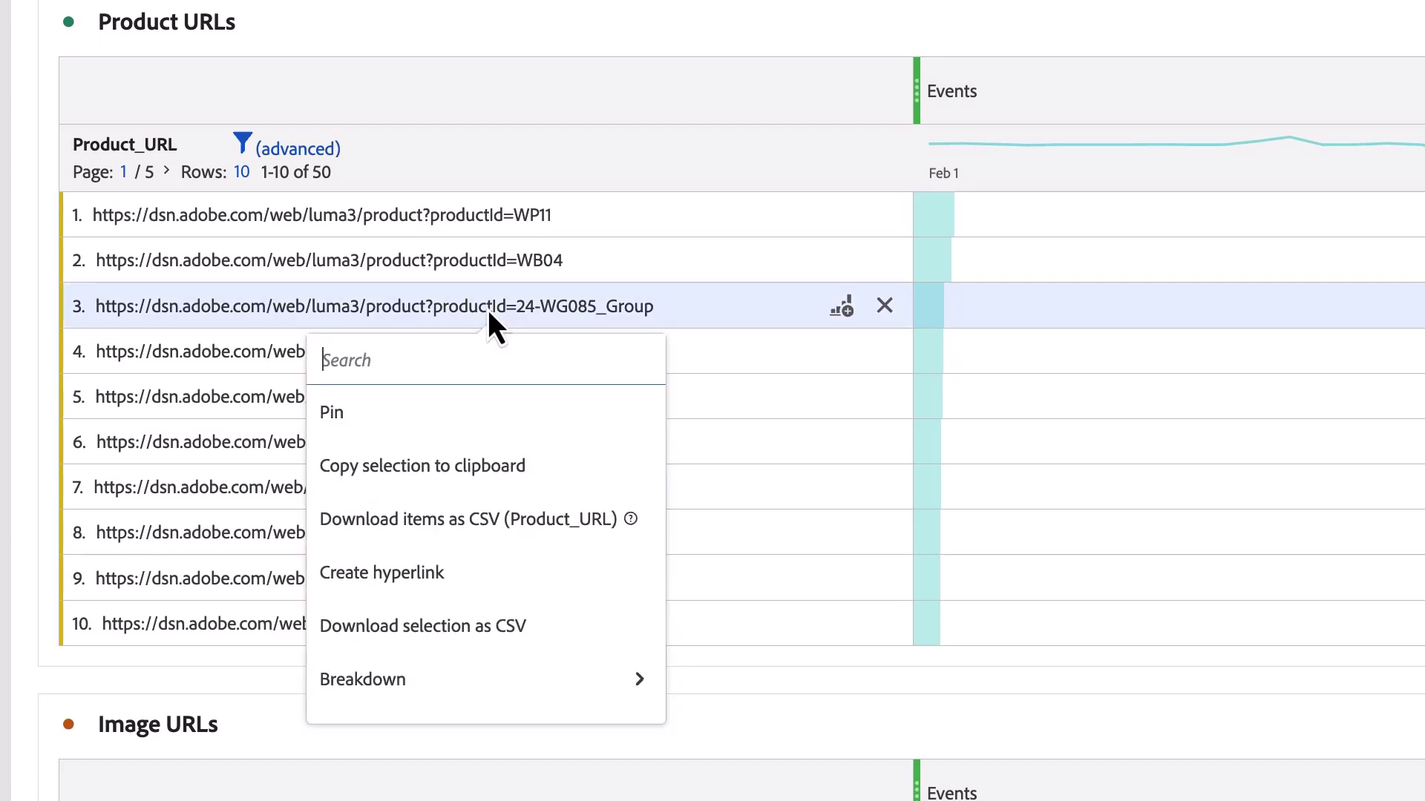
click(427, 573)
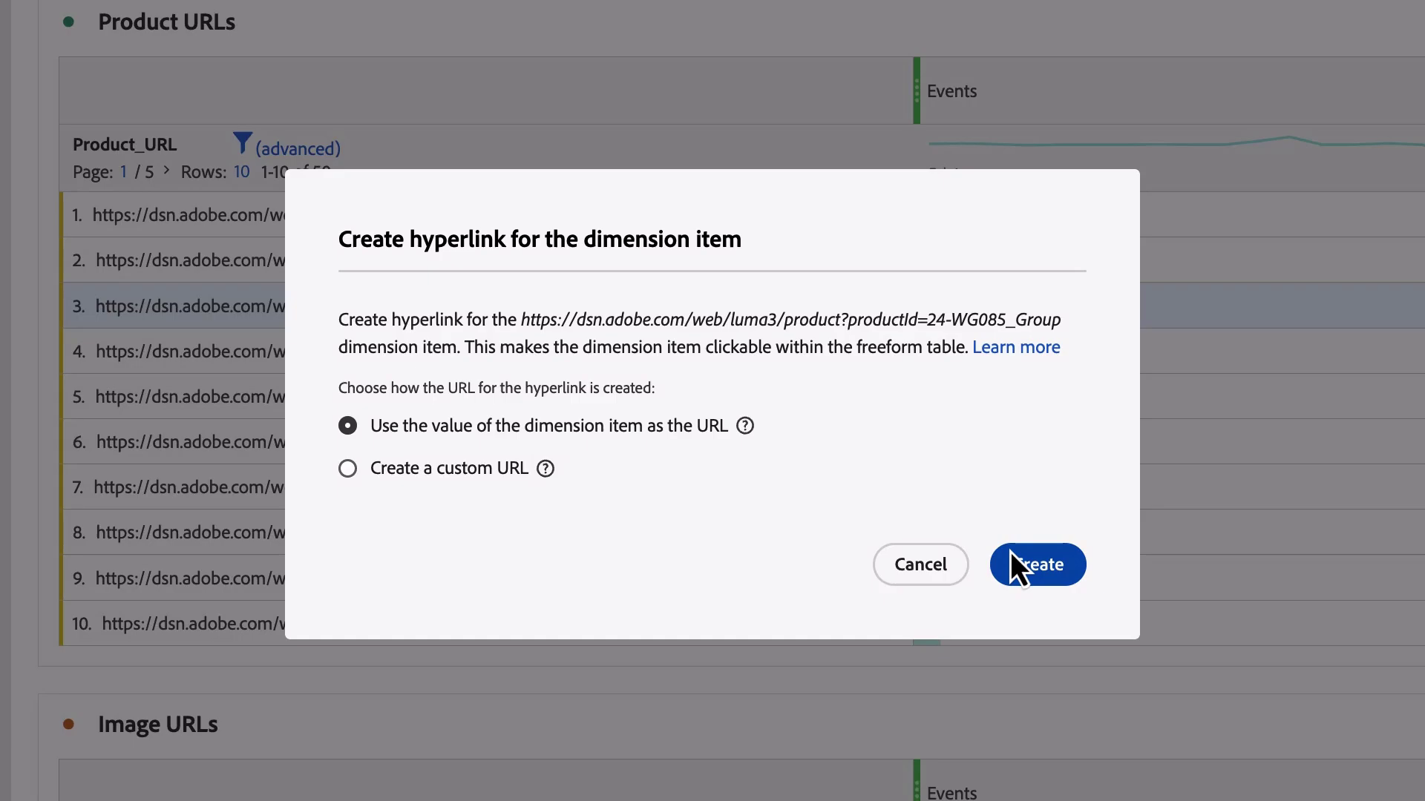
click(1030, 562)
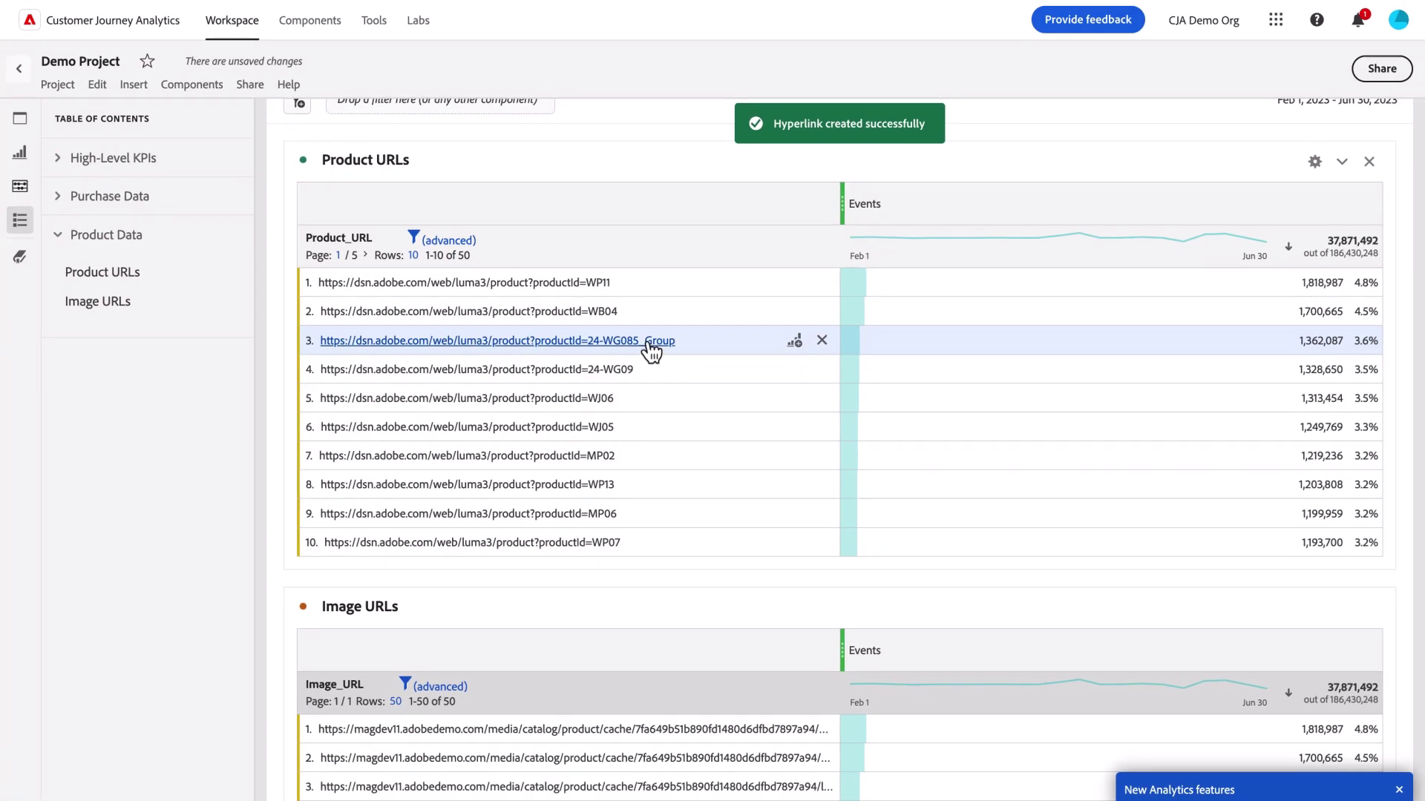
click(647, 348)
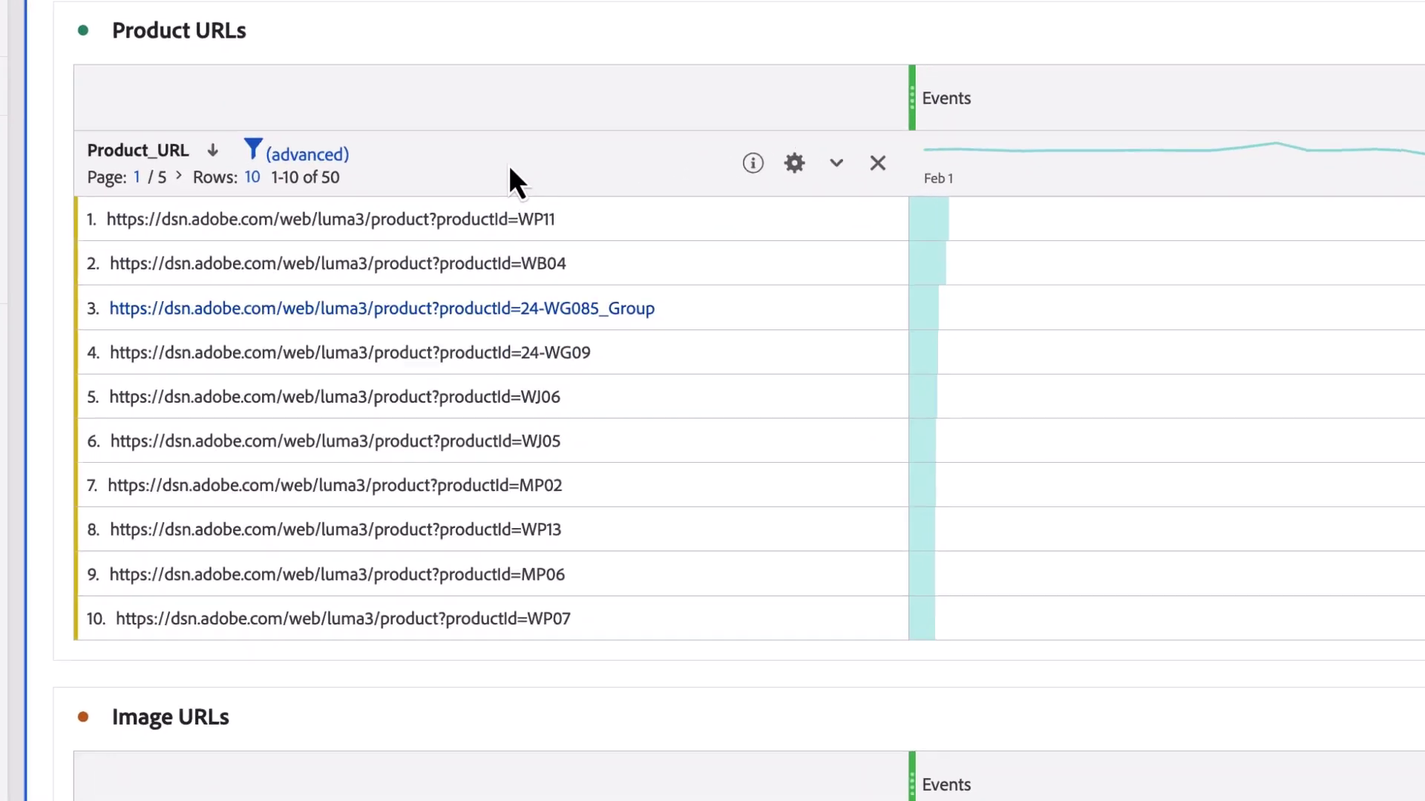
Hyperlink every Product_URL item to its own address
right_click(510, 169)
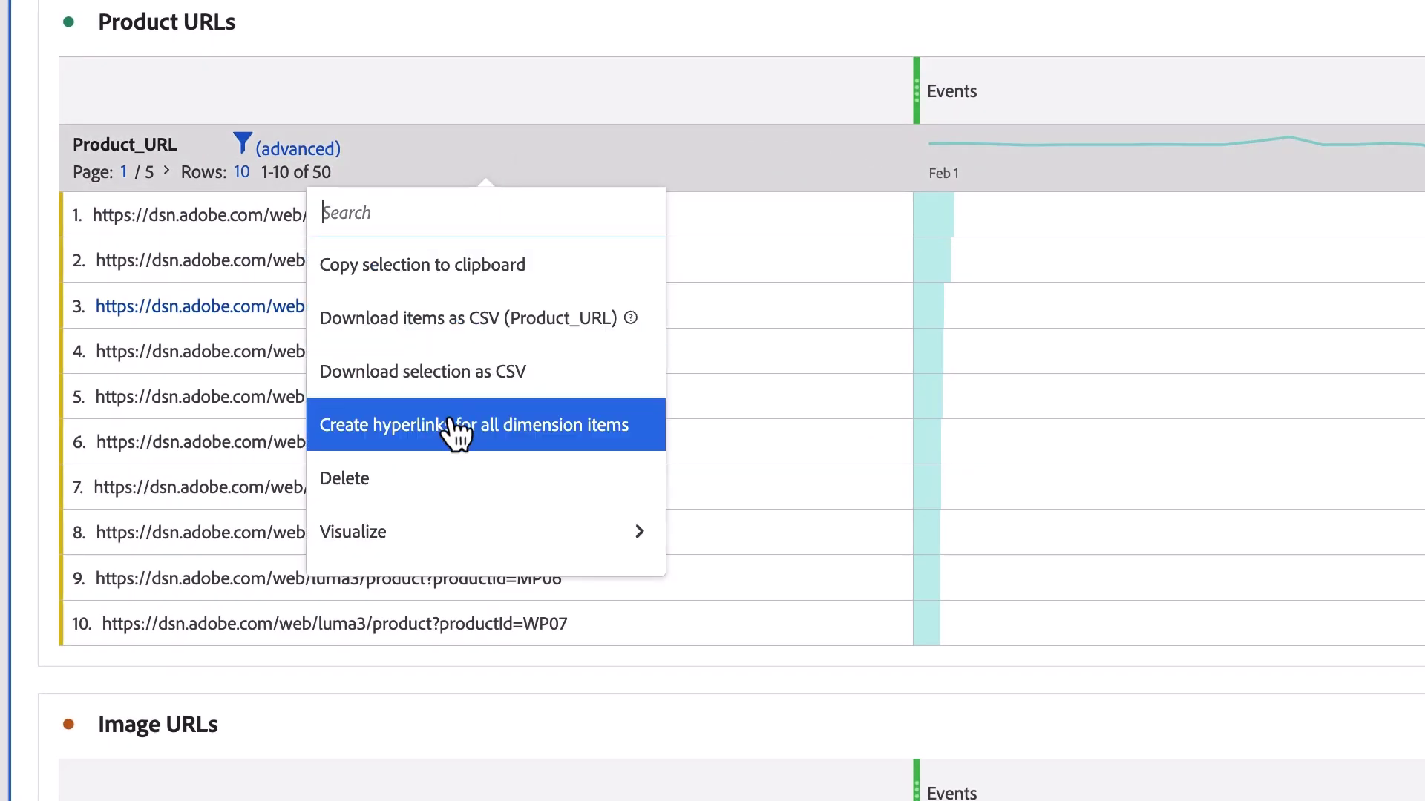
click(451, 426)
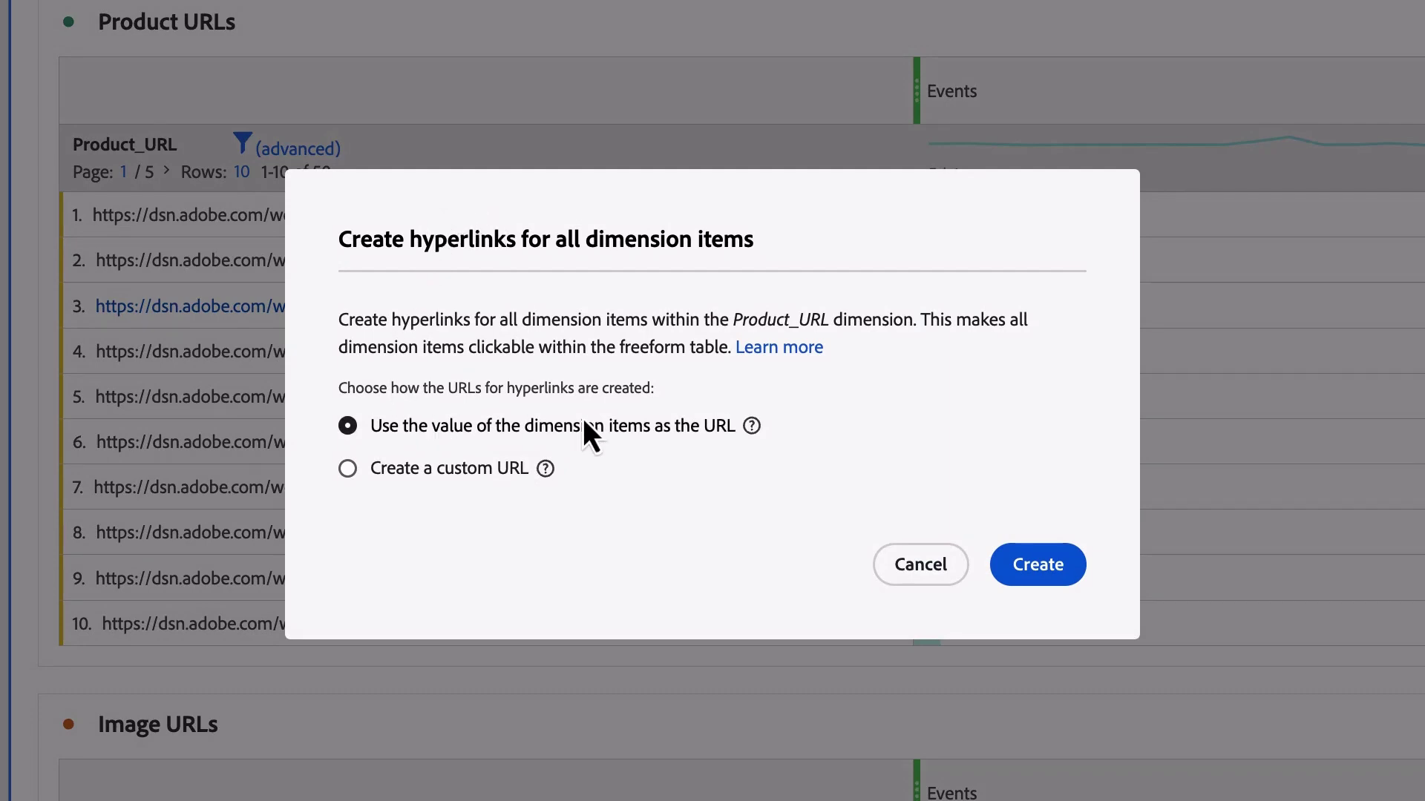
click(1026, 557)
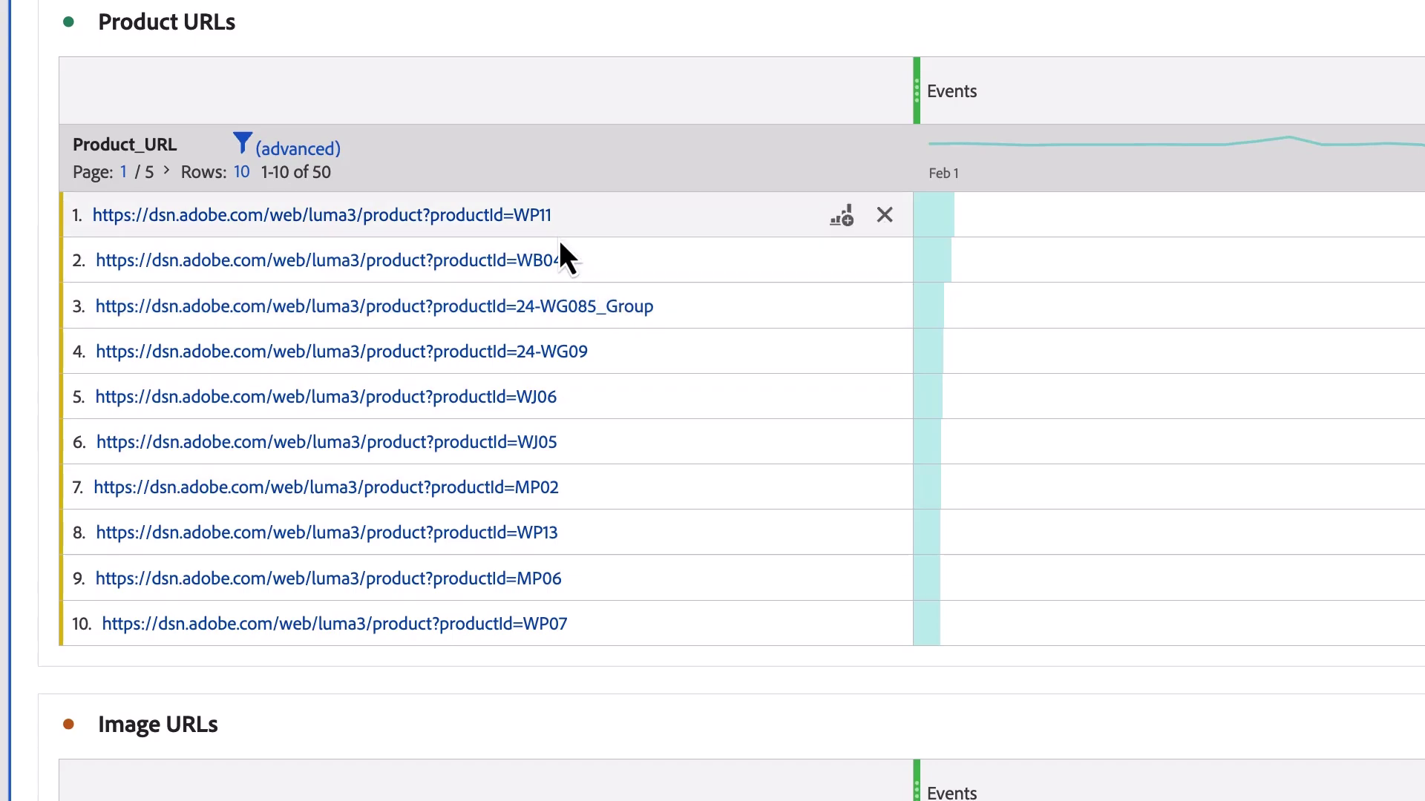
scroll(521, 556, down, 3)
scroll(521, 556, down, 3)
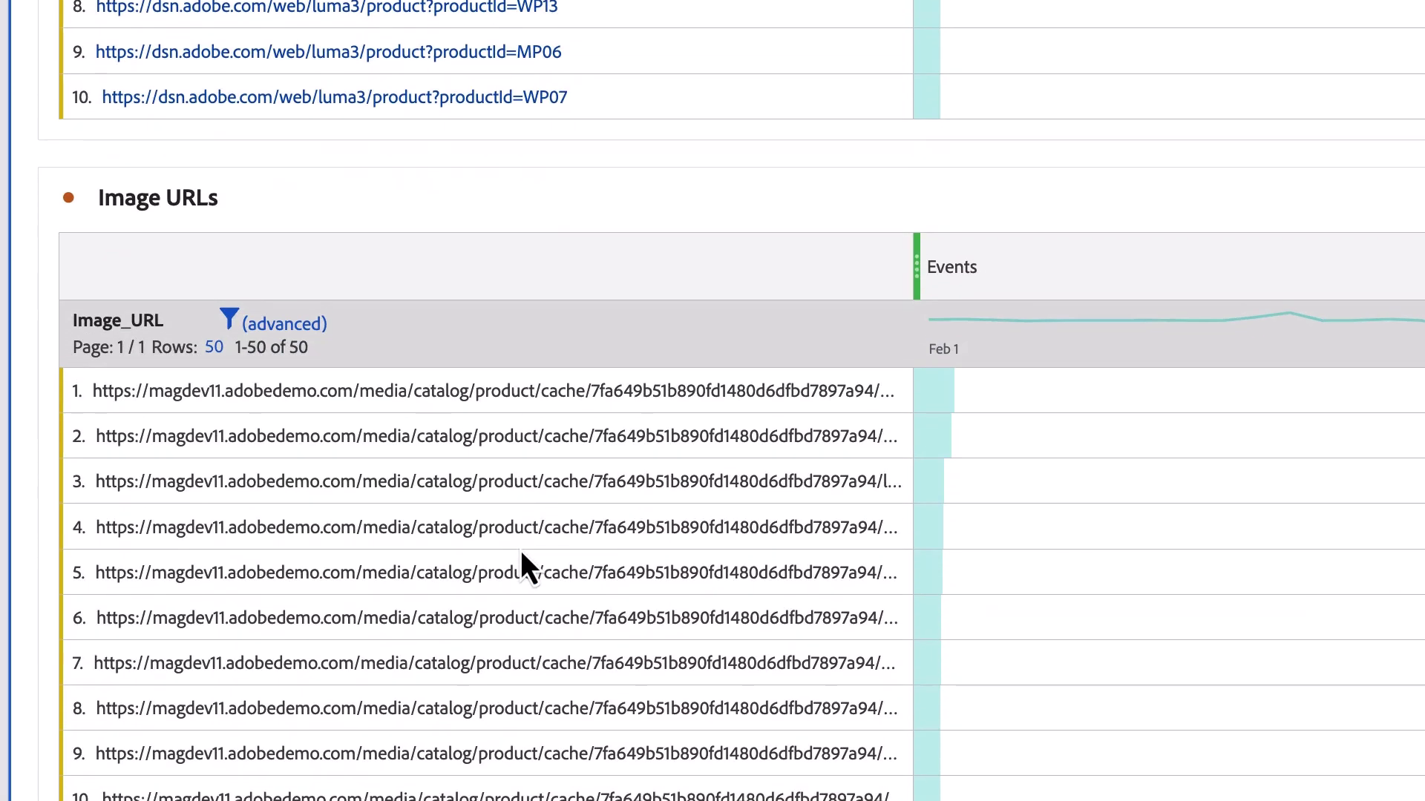
scroll(521, 557, down, 4)
scroll(520, 550, down, 3)
scroll(520, 550, down, 4)
scroll(519, 550, down, 4)
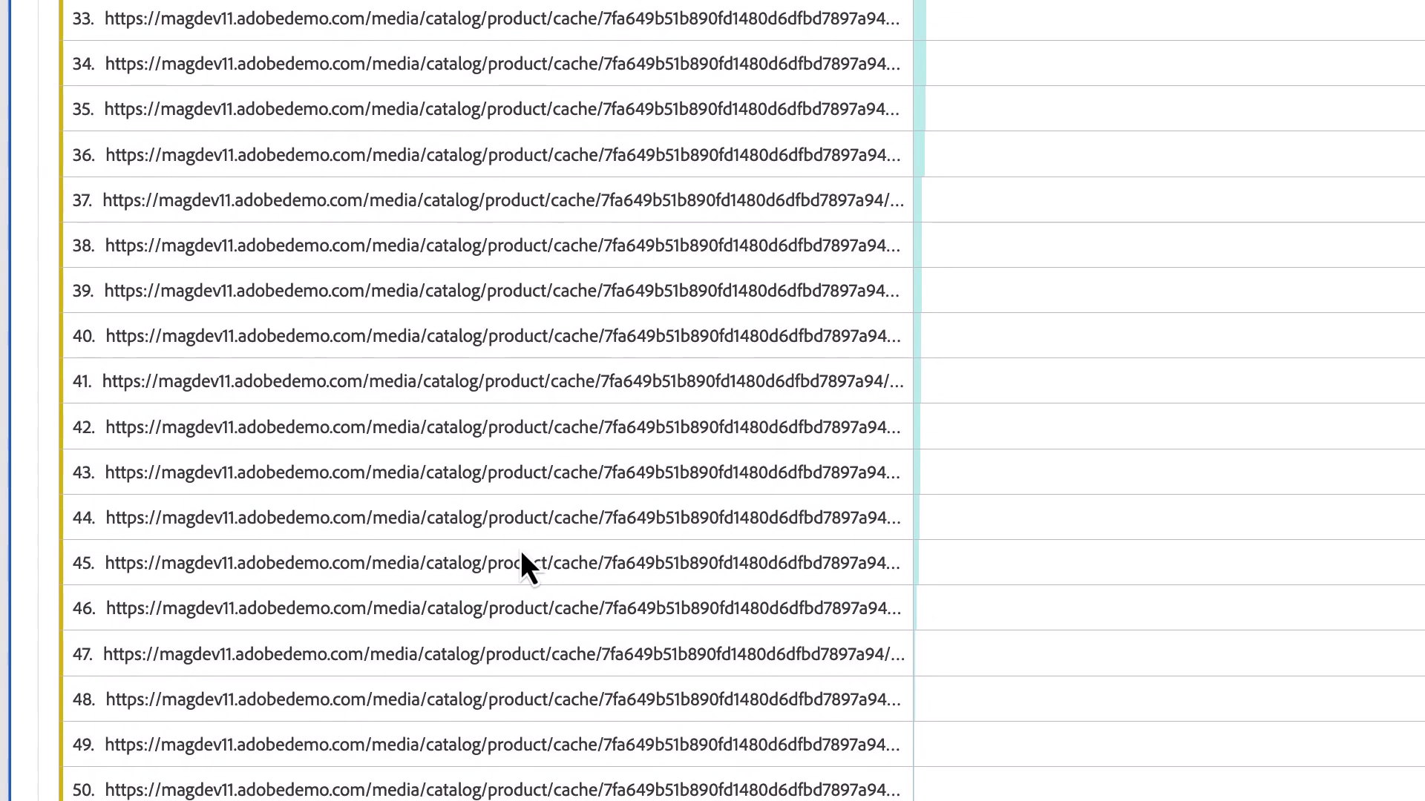
scroll(519, 550, up, 8)
scroll(520, 551, up, 6)
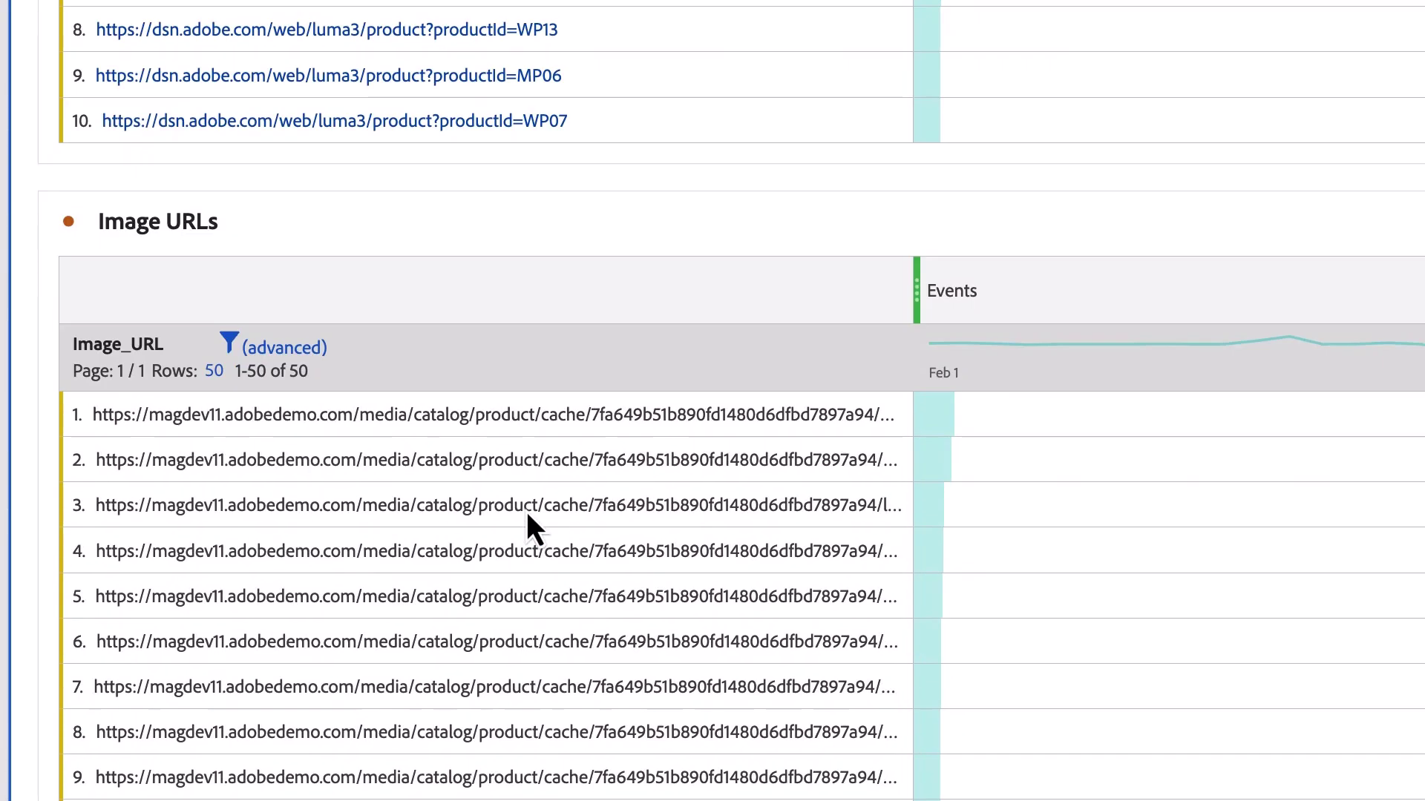
Hyperlink all 50 Image_URL items to their own addresses
right_click(563, 352)
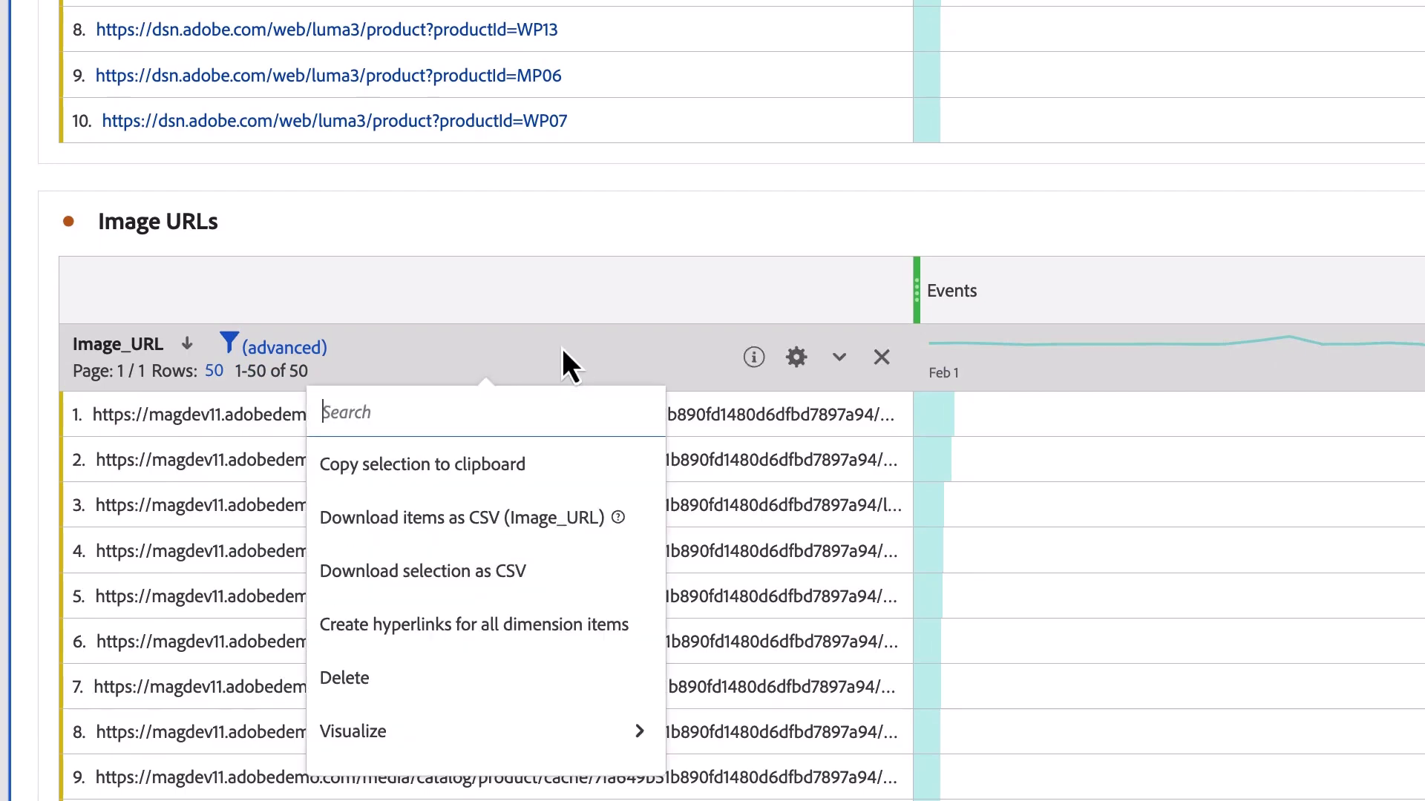
click(477, 630)
click(1048, 558)
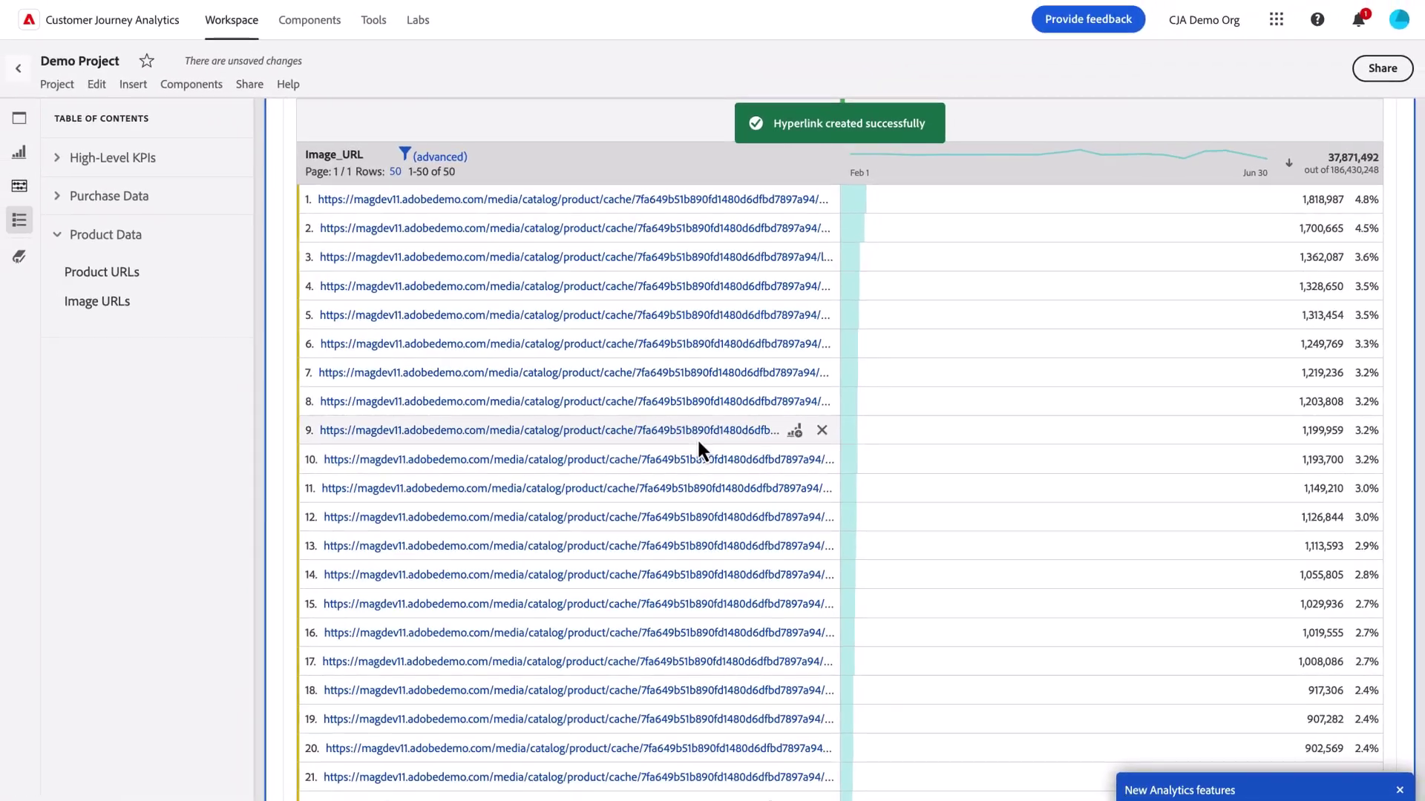
scroll(697, 437, up, 2)
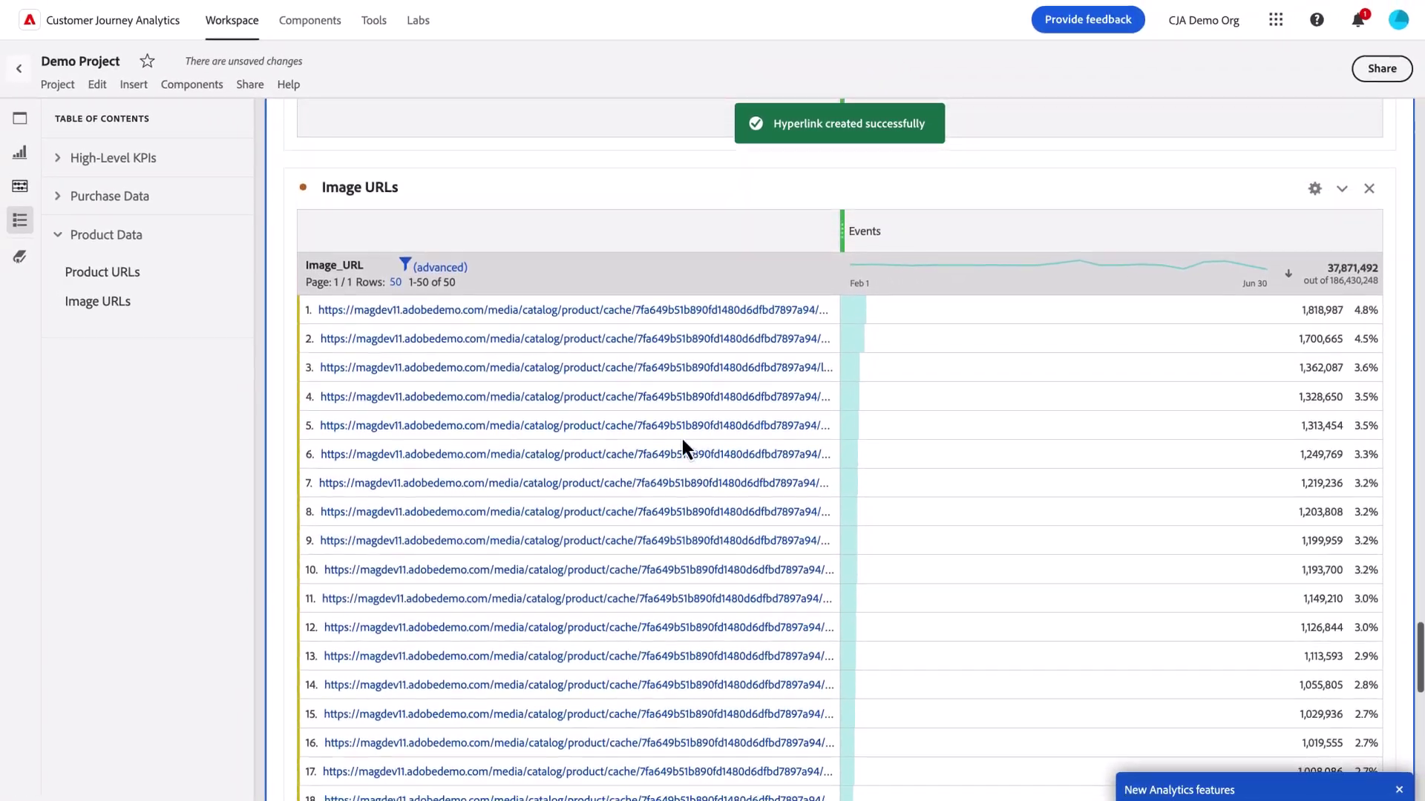
Remove the column-wide hyperlinks from the Image_URL and Product_URL headers
right_click(635, 429)
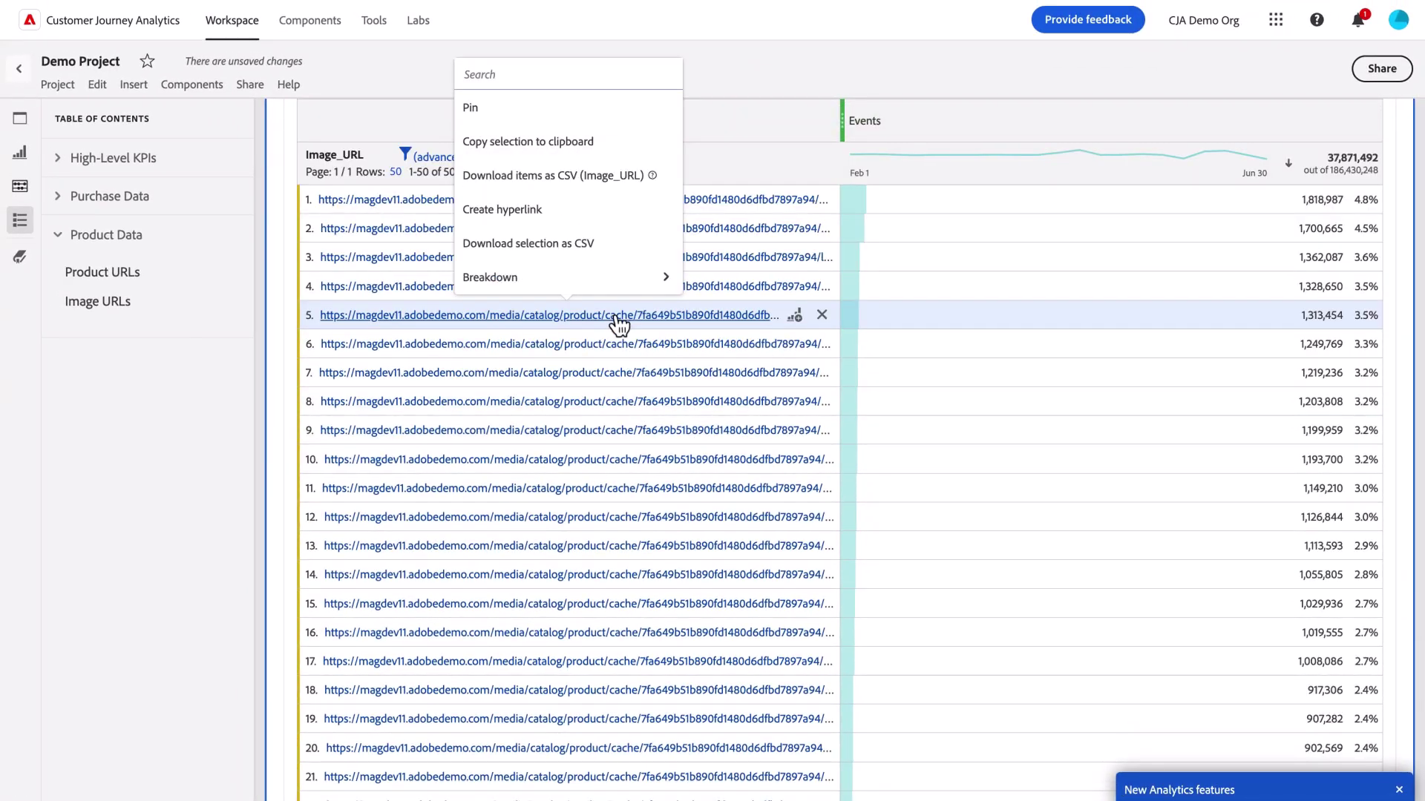
right_click(703, 163)
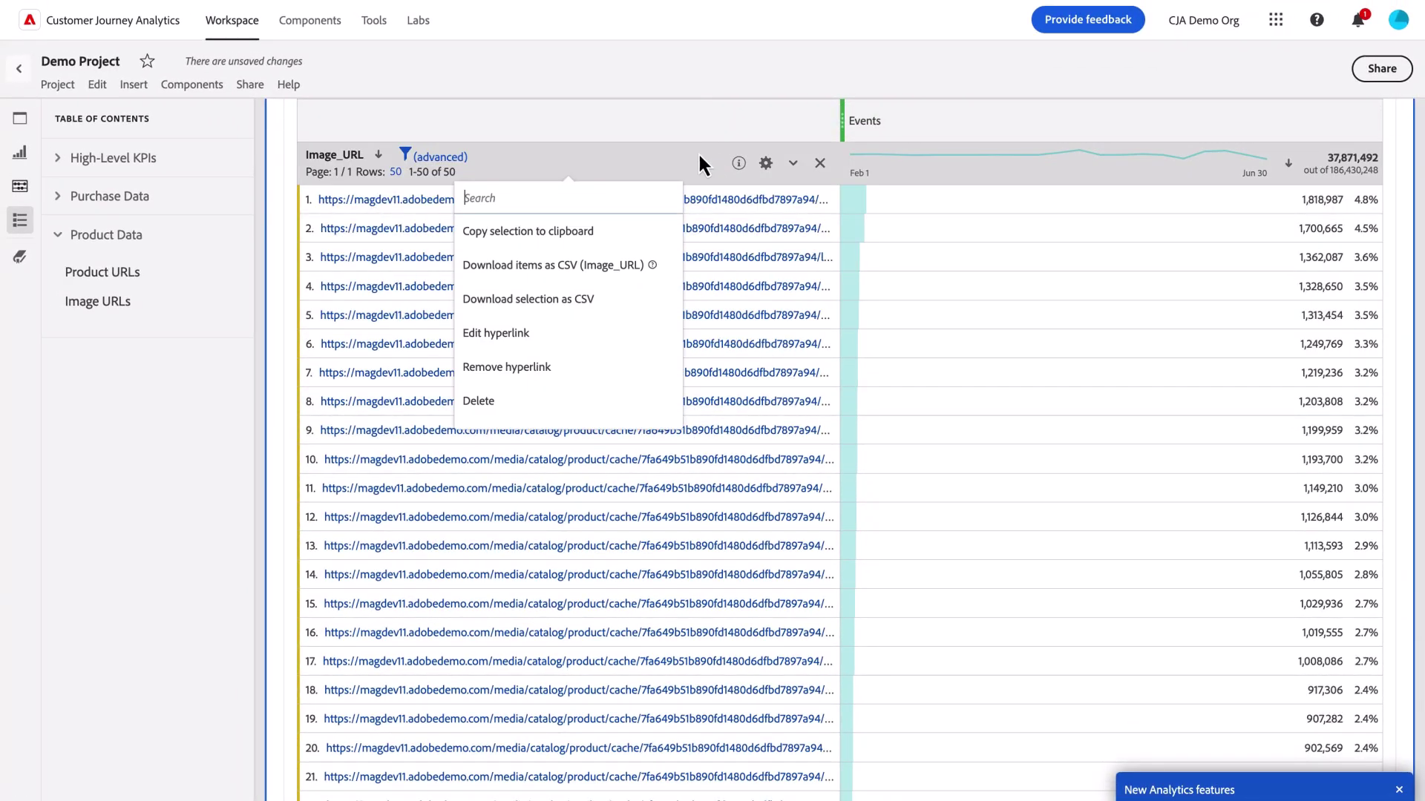
click(572, 361)
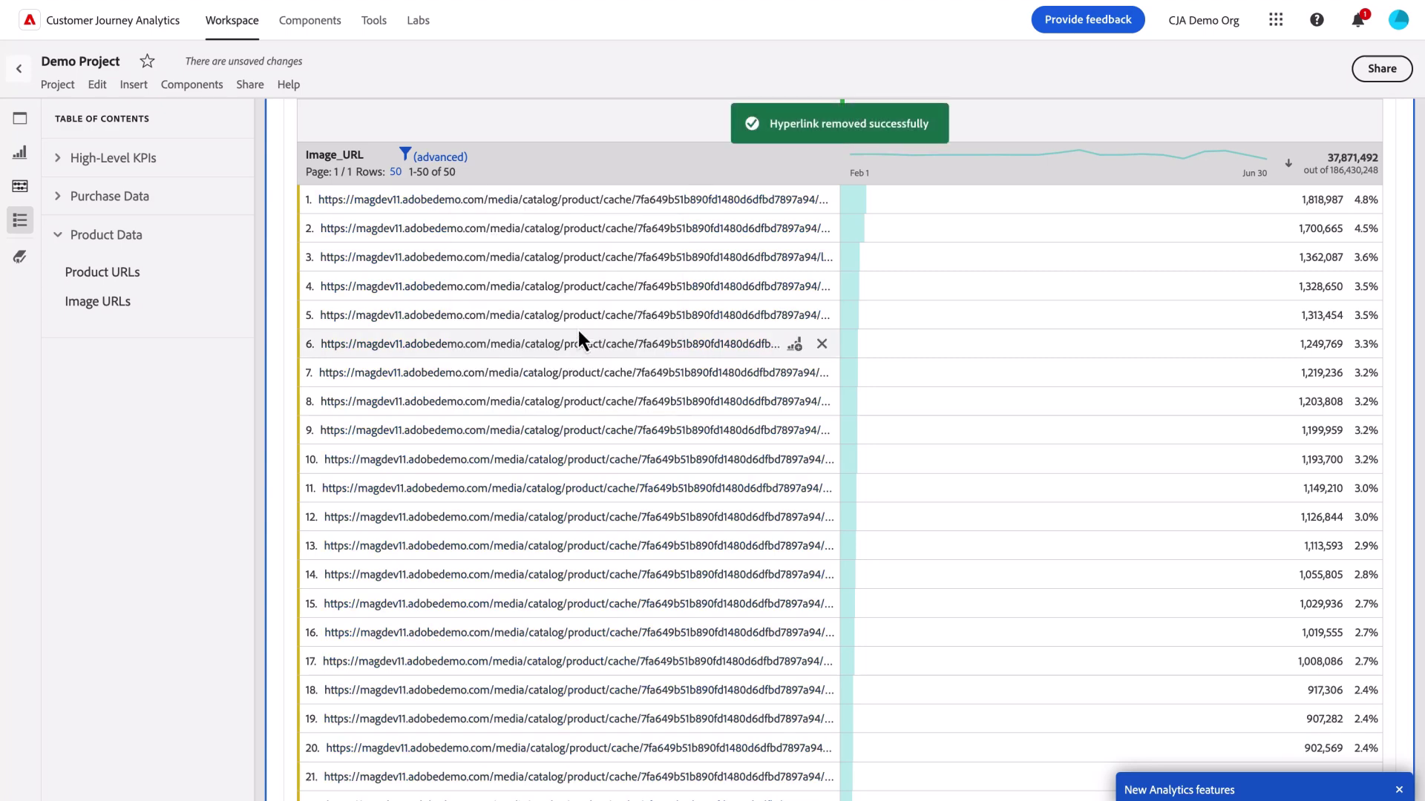
scroll(643, 220, up, 1)
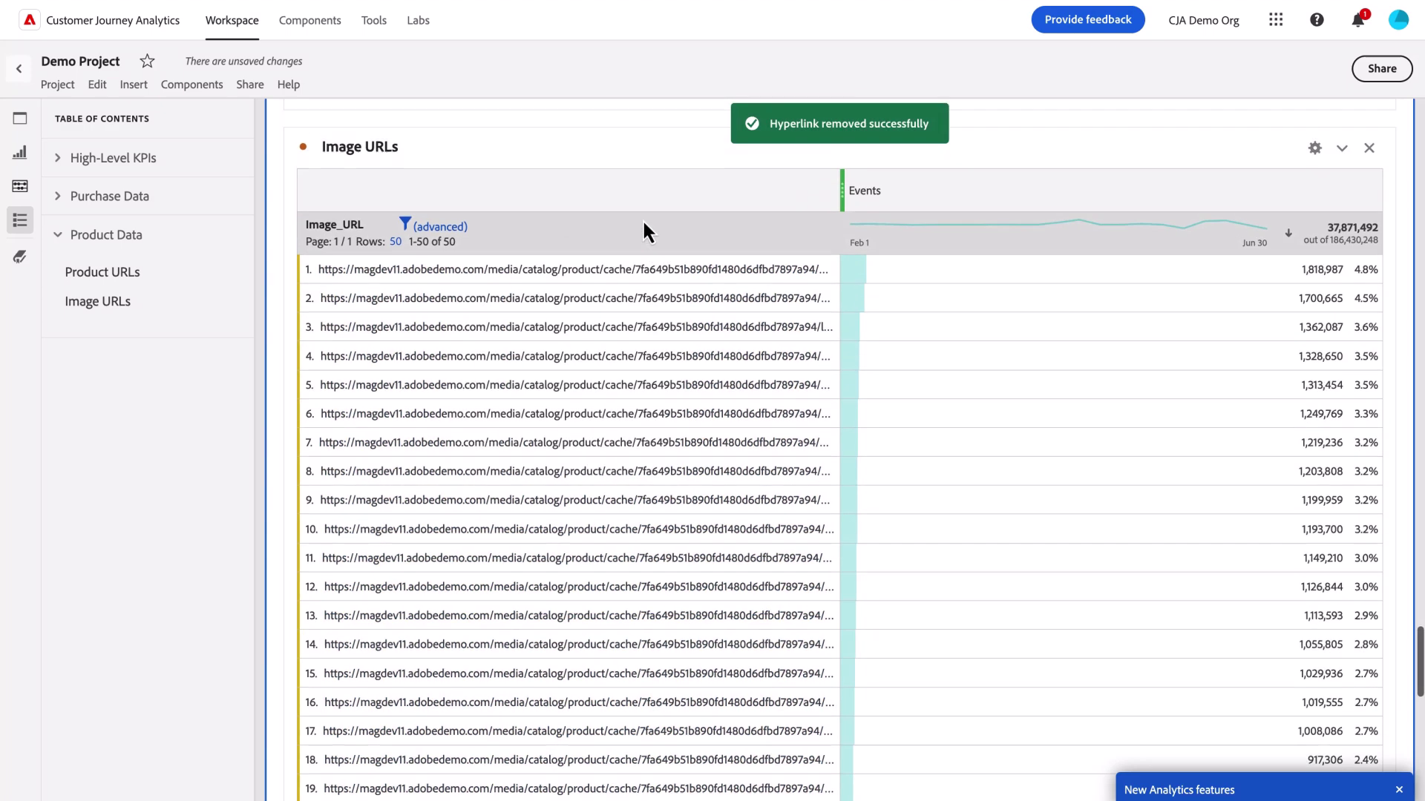
scroll(643, 218, up, 3)
scroll(642, 219, up, 2)
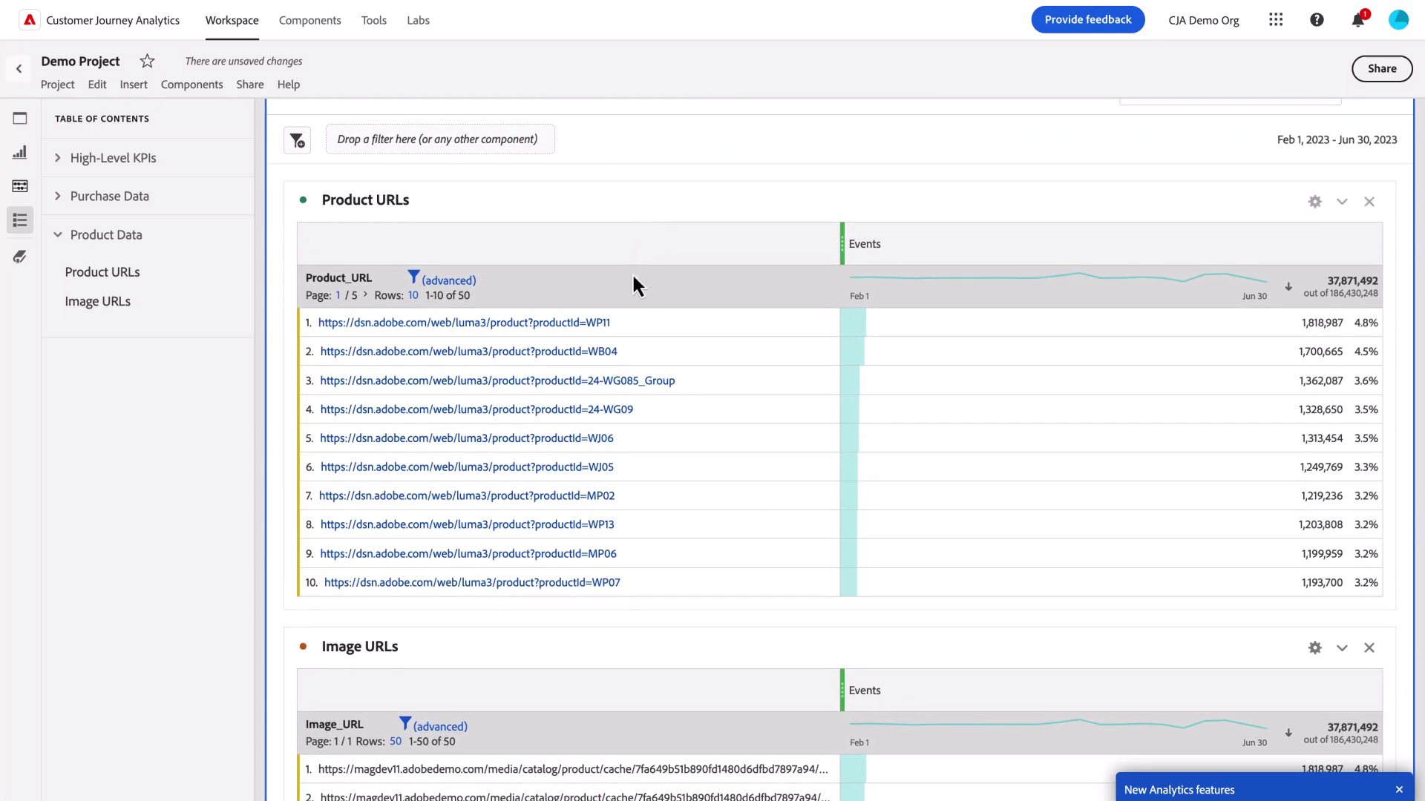
right_click(614, 291)
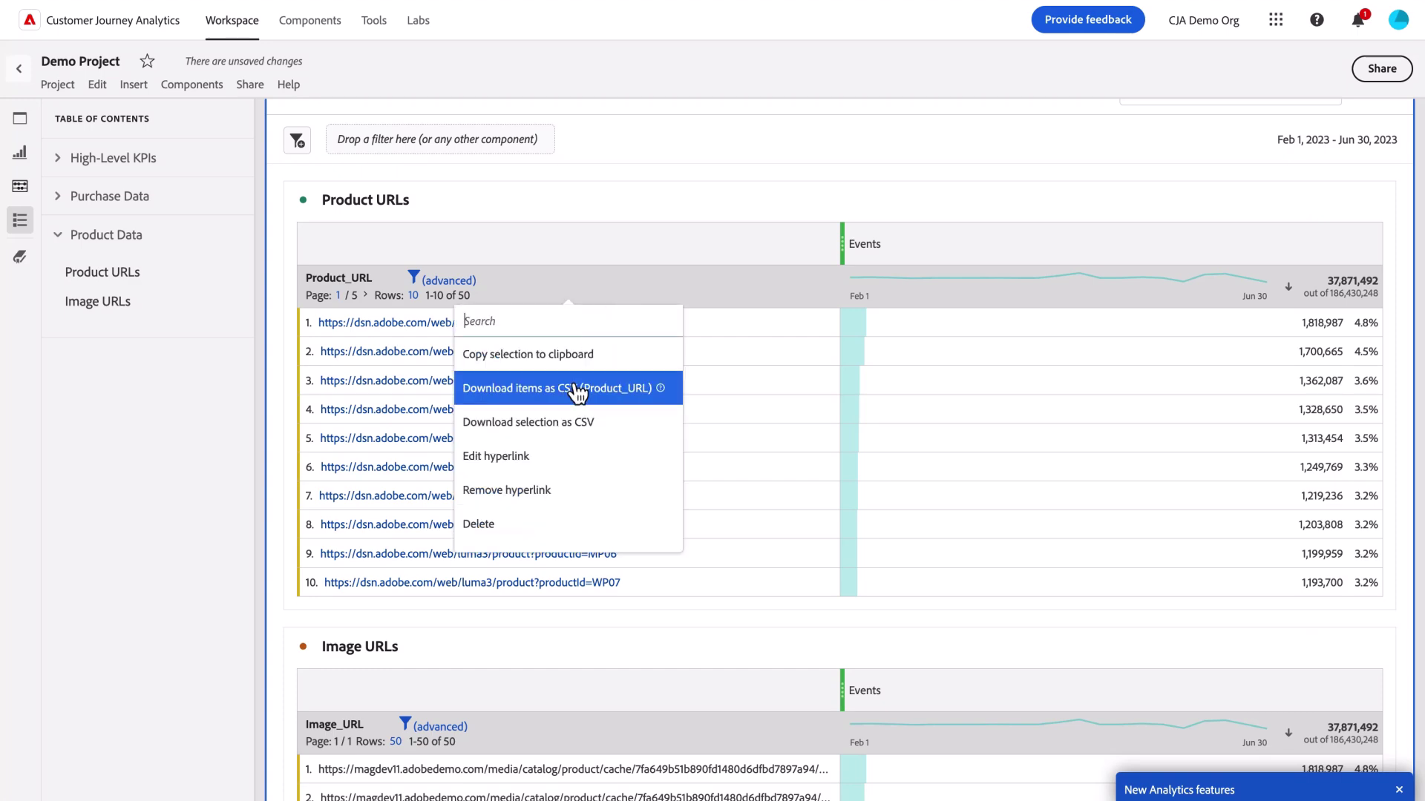
click(546, 490)
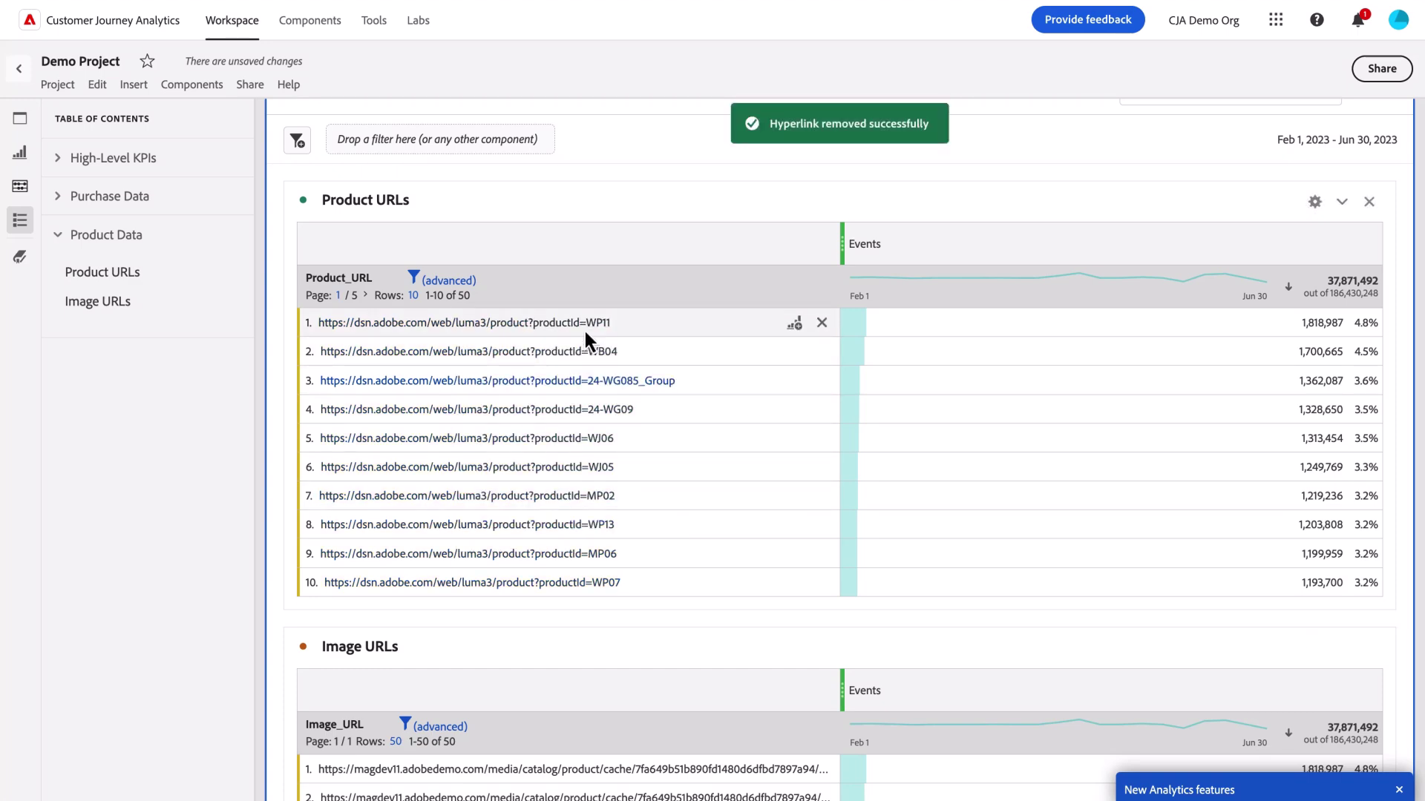
right_click(598, 384)
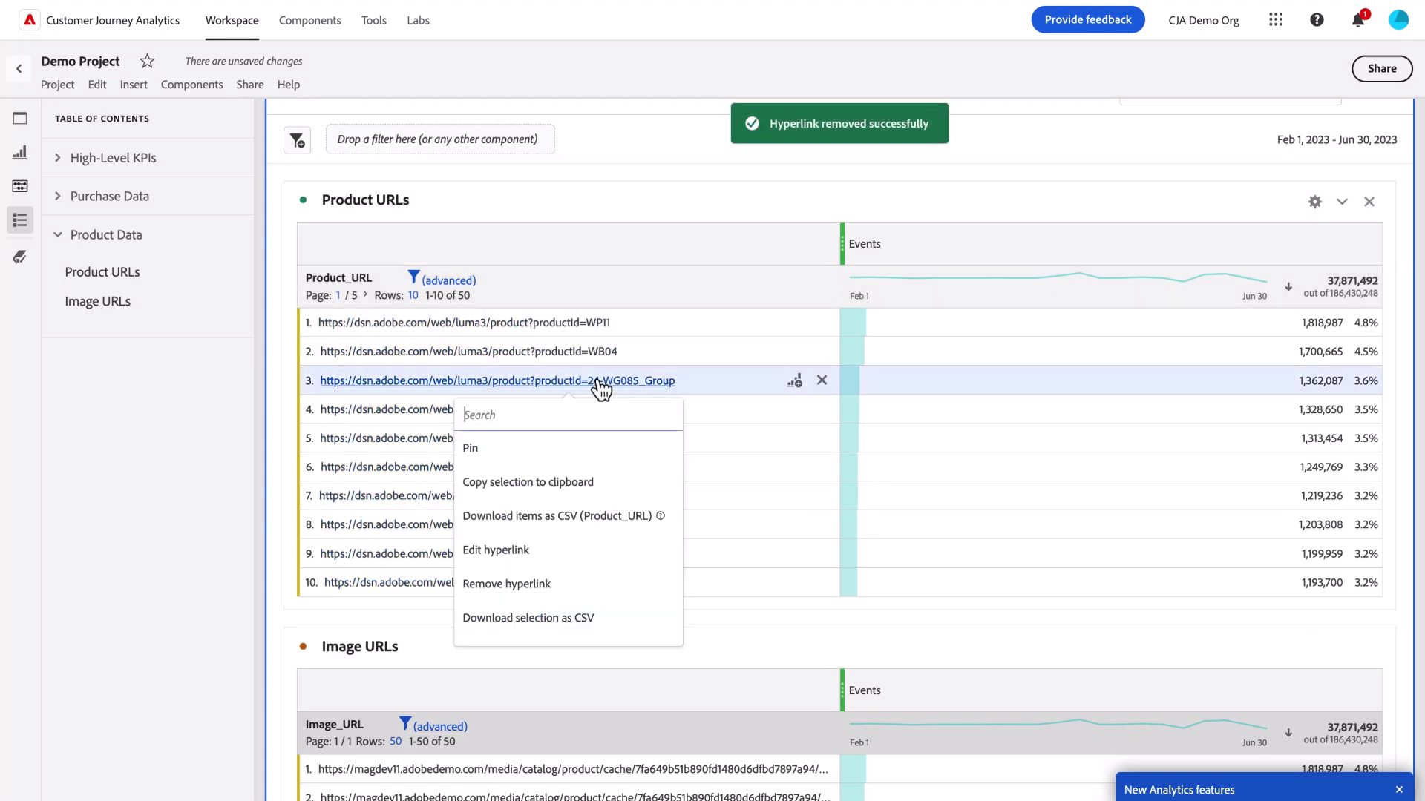
click(546, 550)
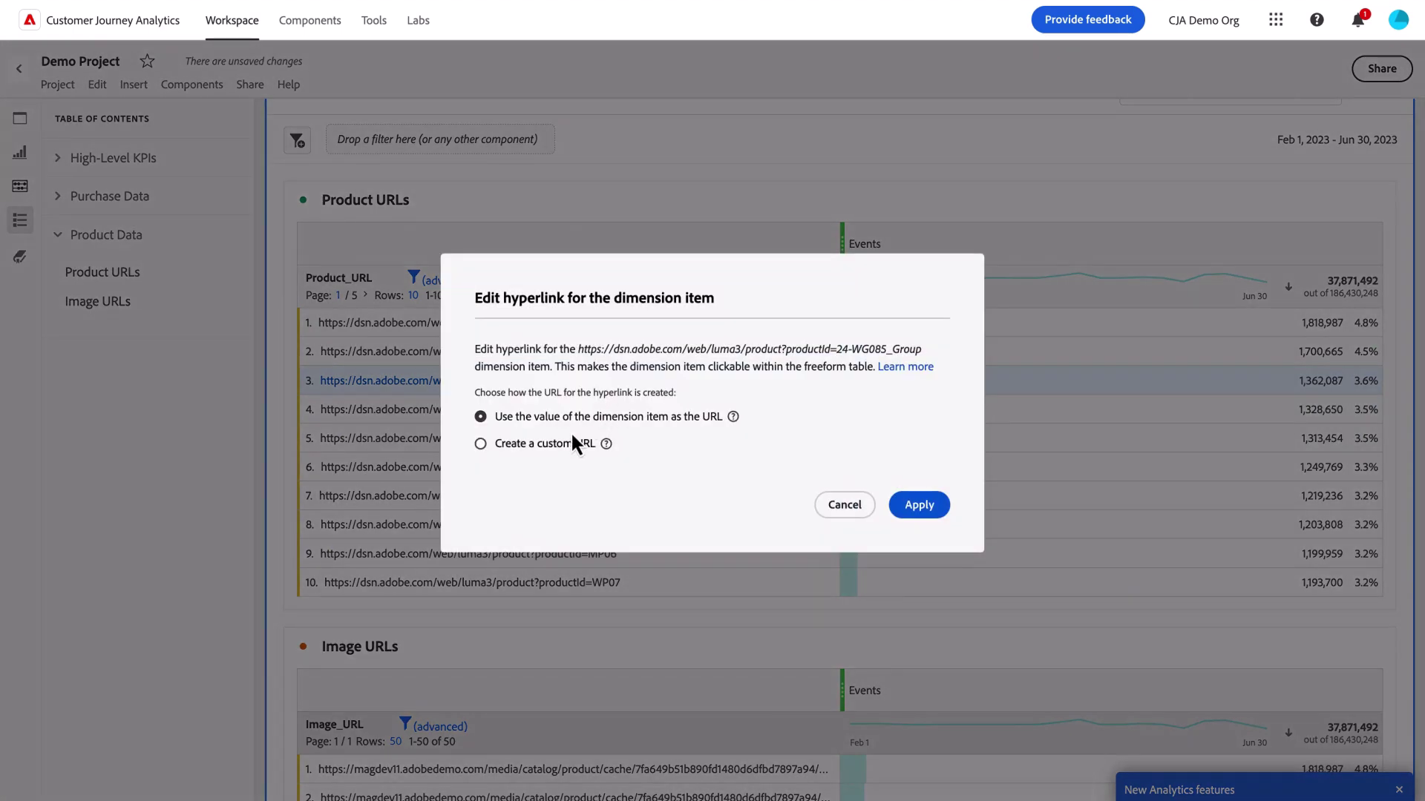
click(564, 443)
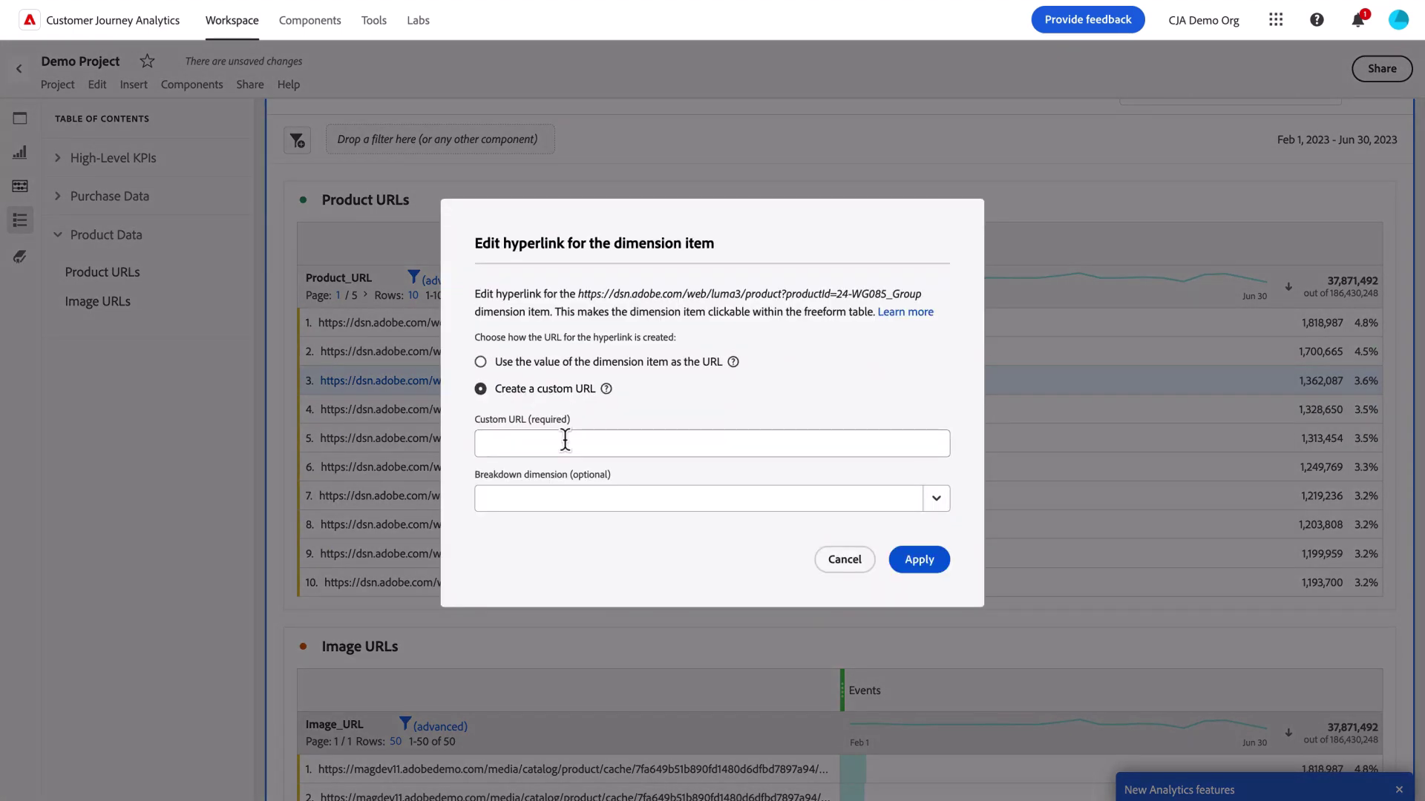
click(565, 444)
text(https://www.adobe.com)
click(916, 556)
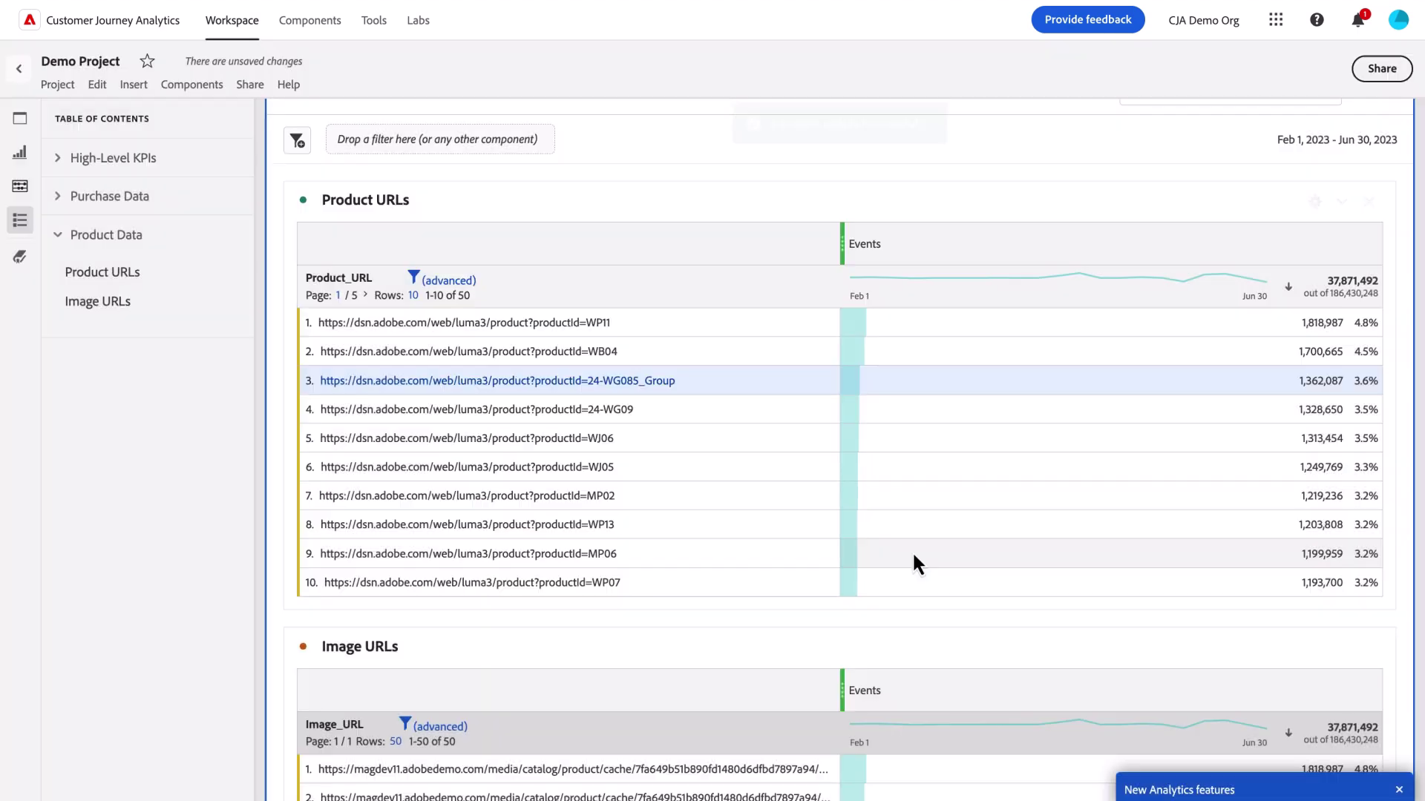
click(655, 383)
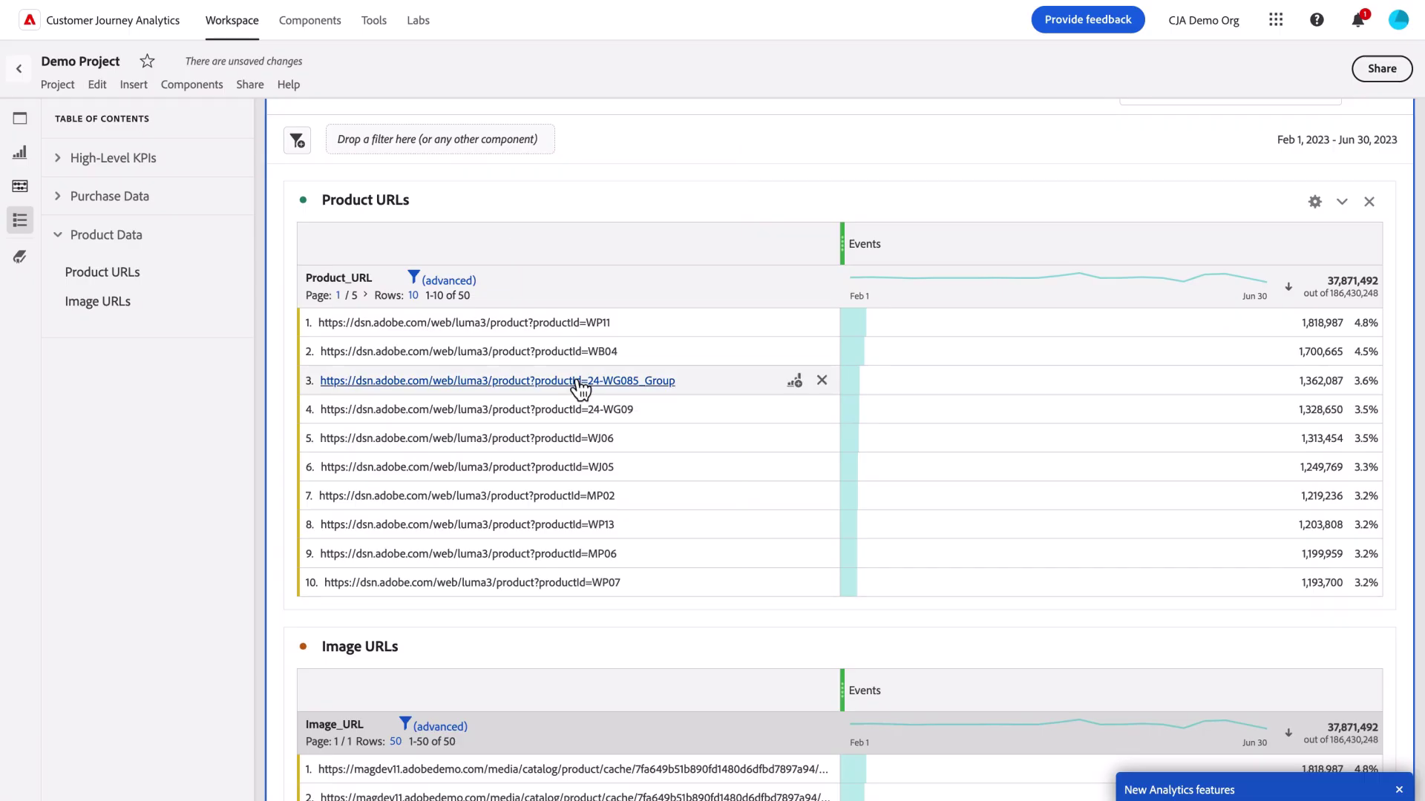
Reopen row 3's Edit hyperlink dialog, read the Custom URL help, and list breakdown dimensions
right_click(578, 385)
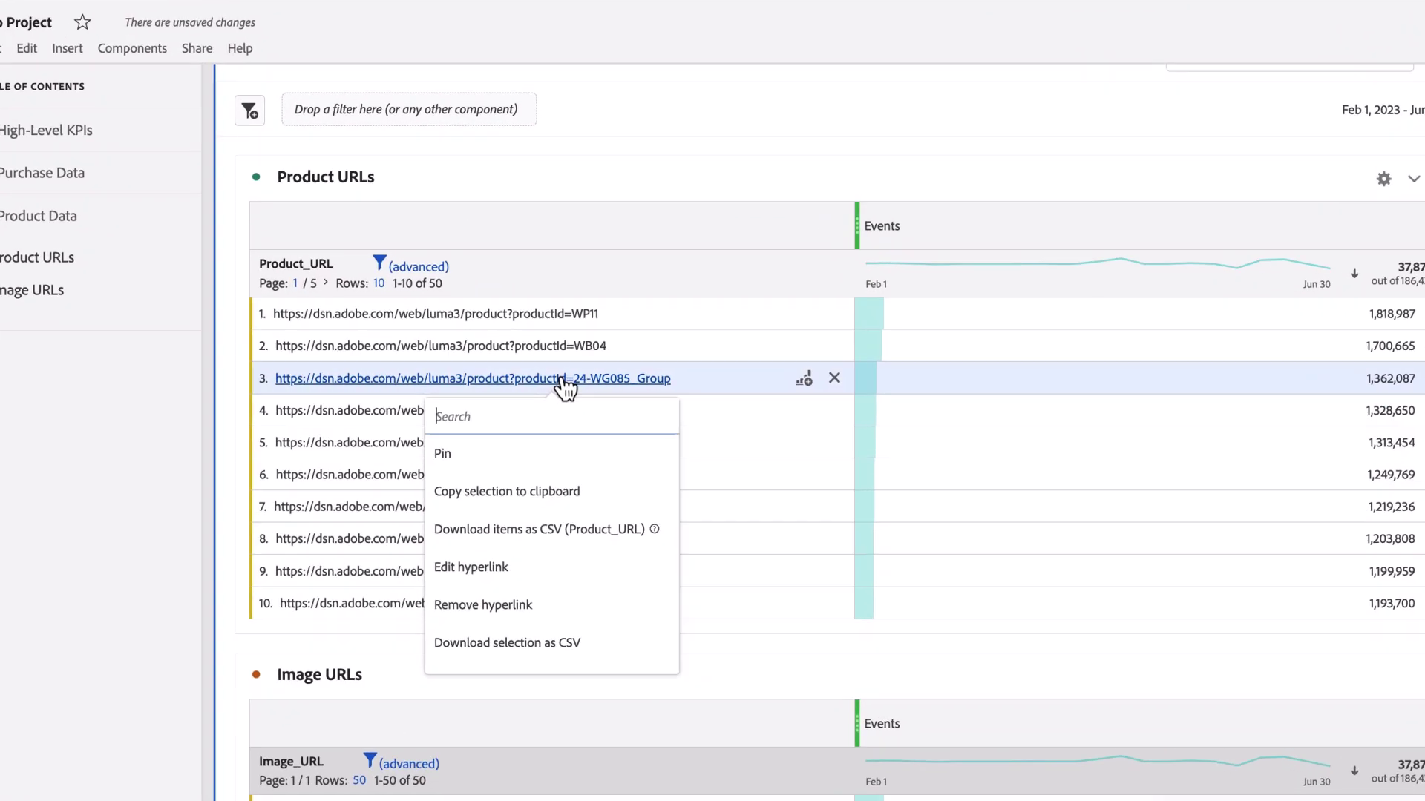
click(573, 633)
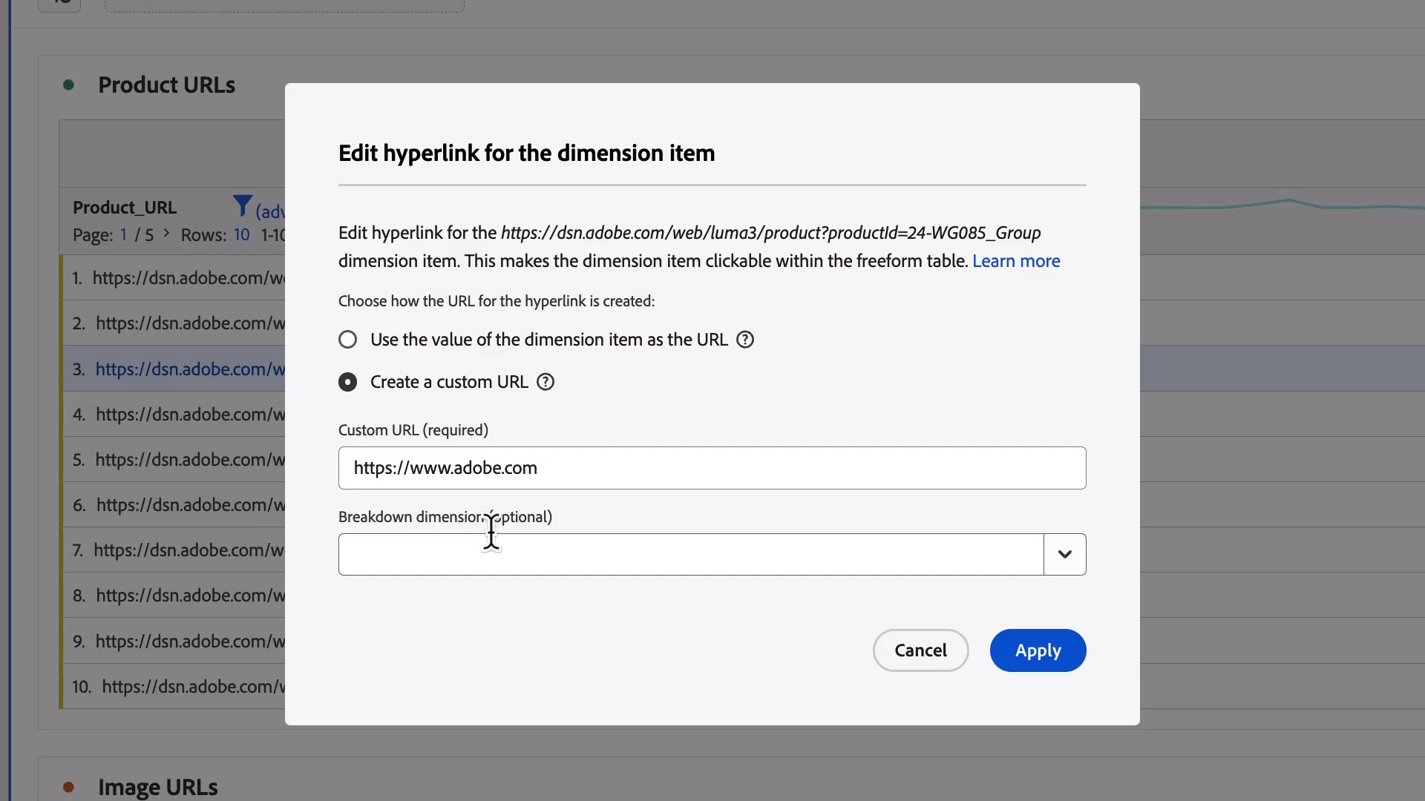
click(547, 382)
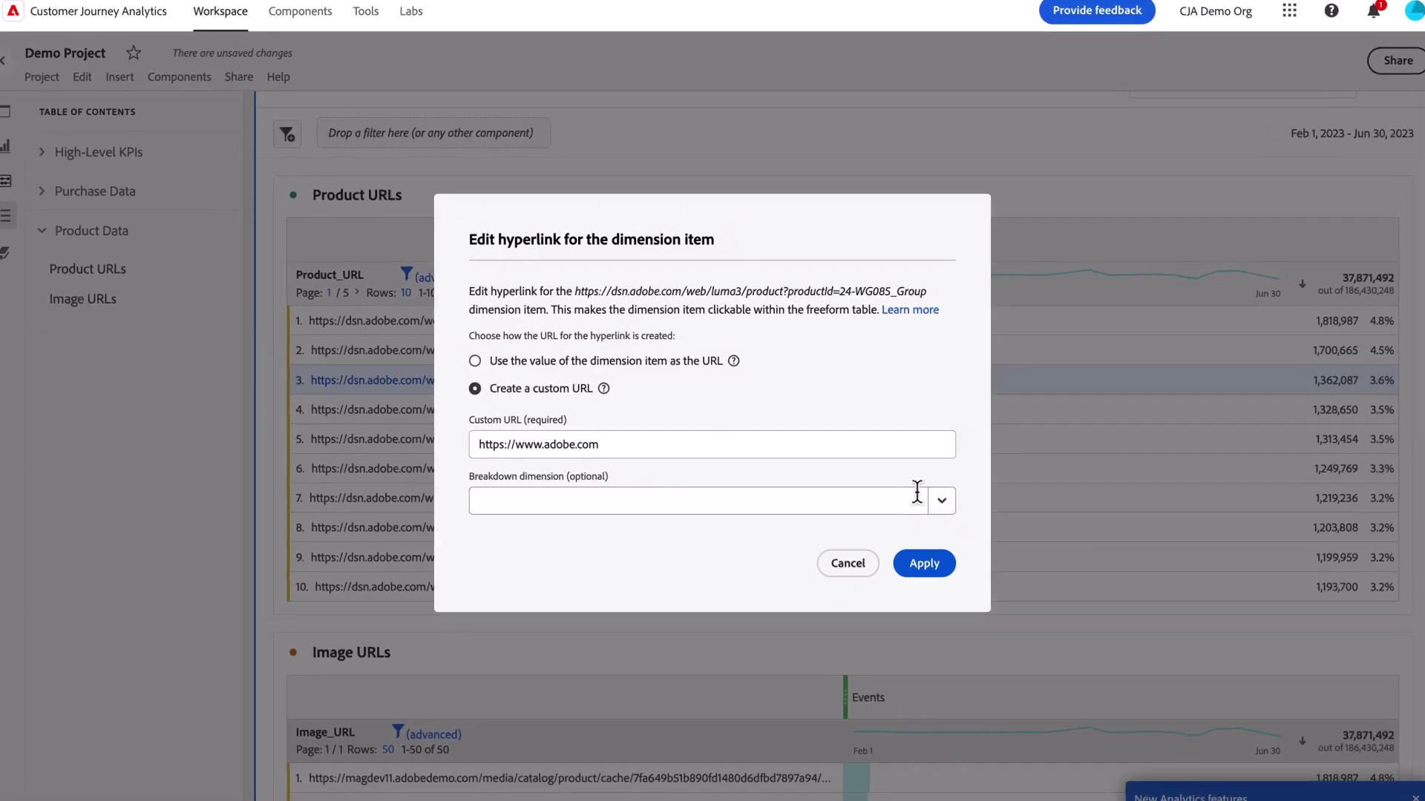
click(934, 497)
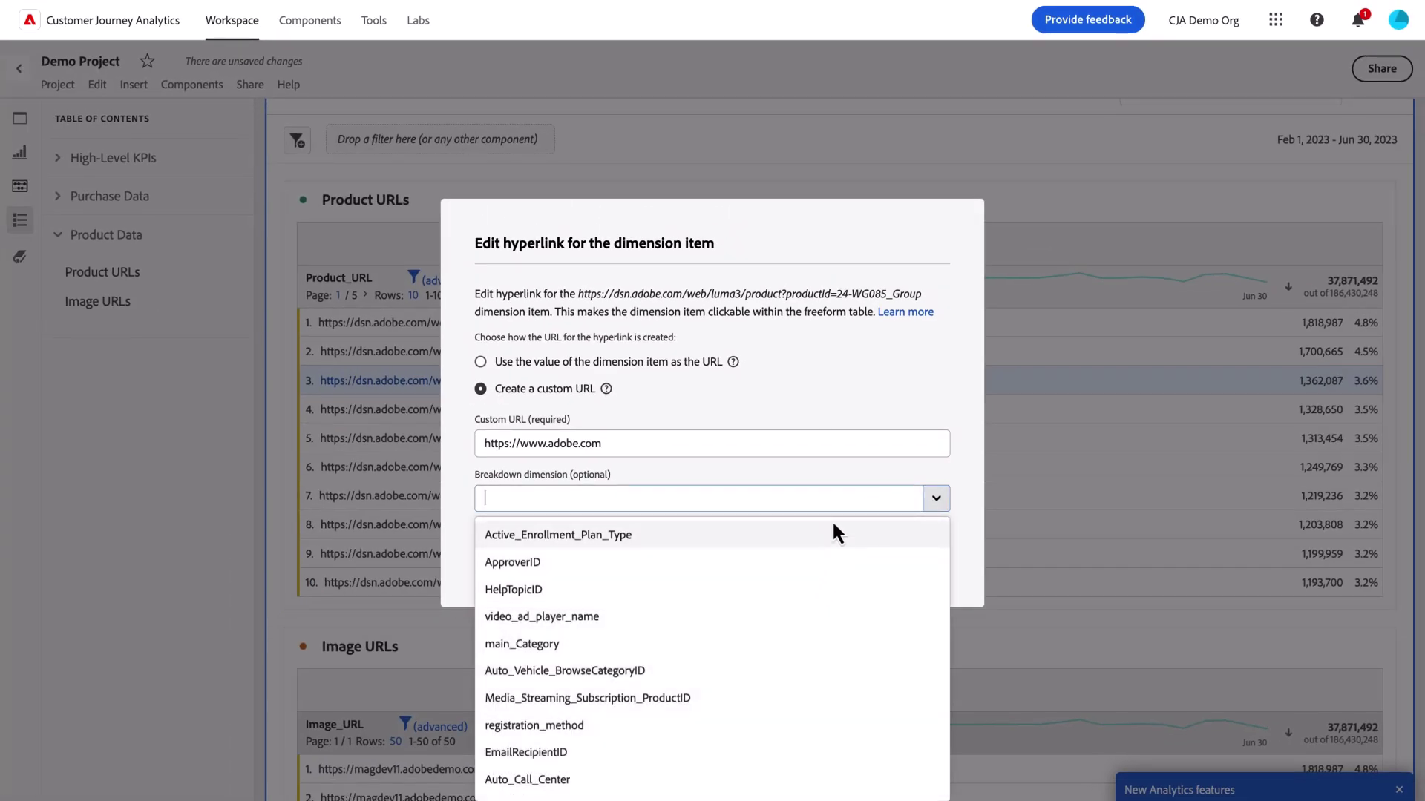
Dismiss the breakdown dimension list and cancel the Edit hyperlink dialog unchanged
click(845, 486)
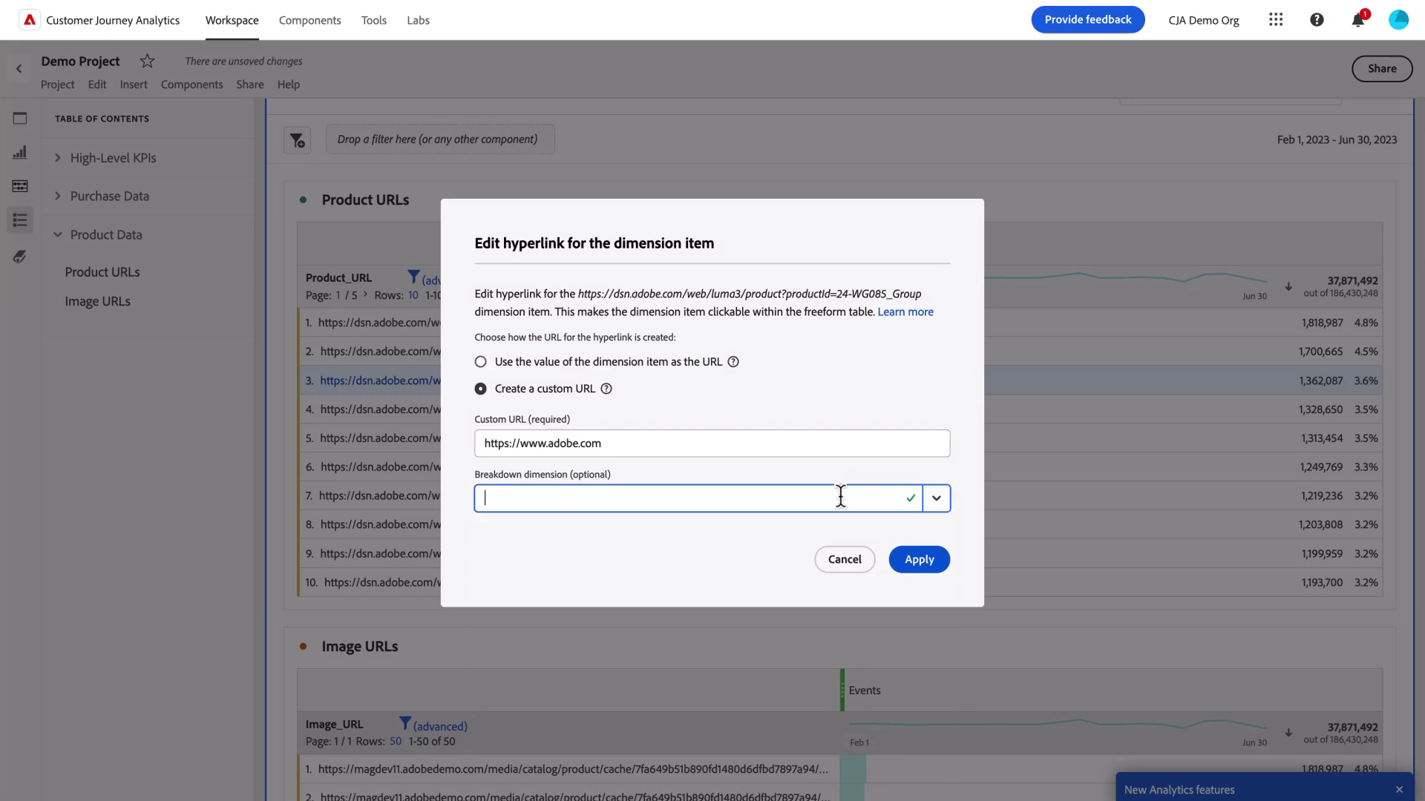
click(846, 560)
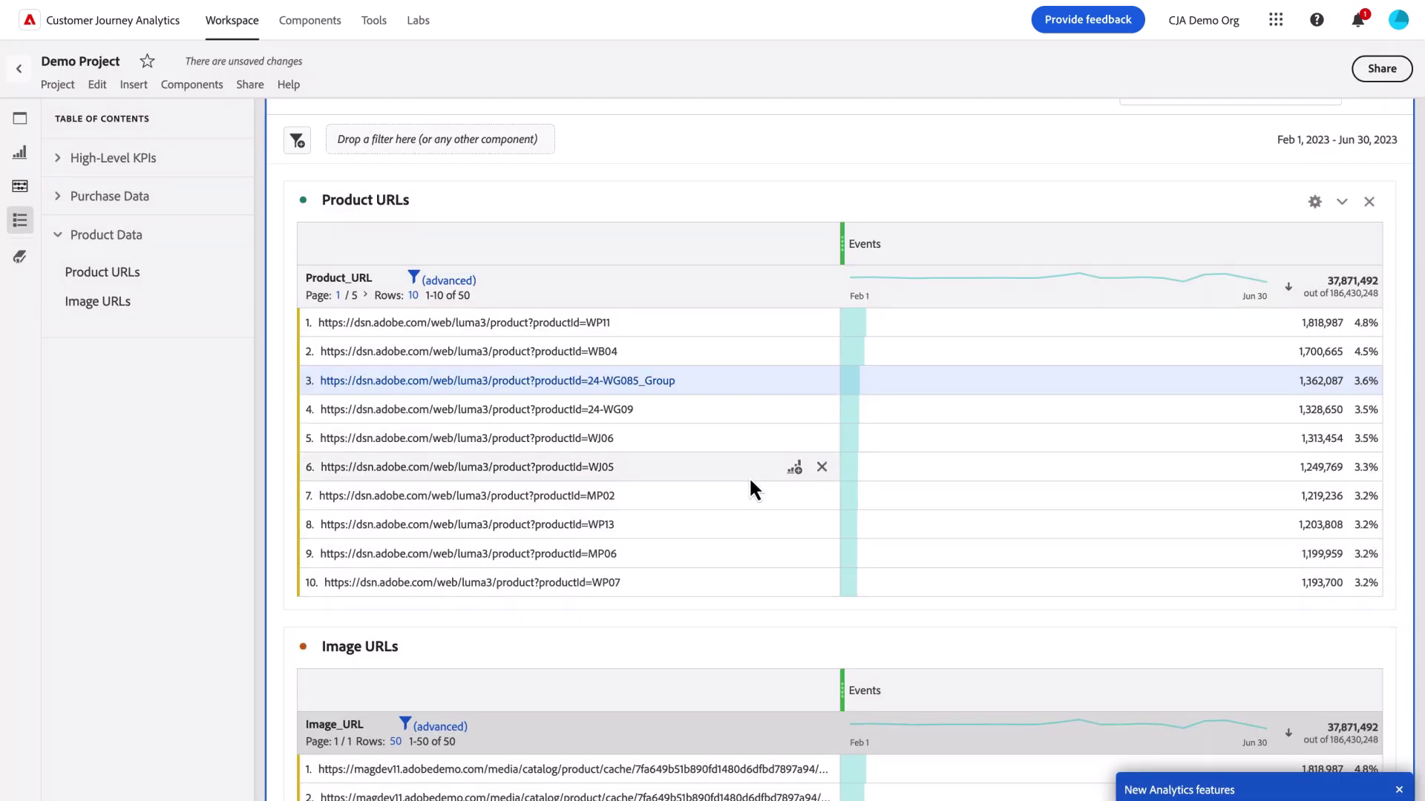